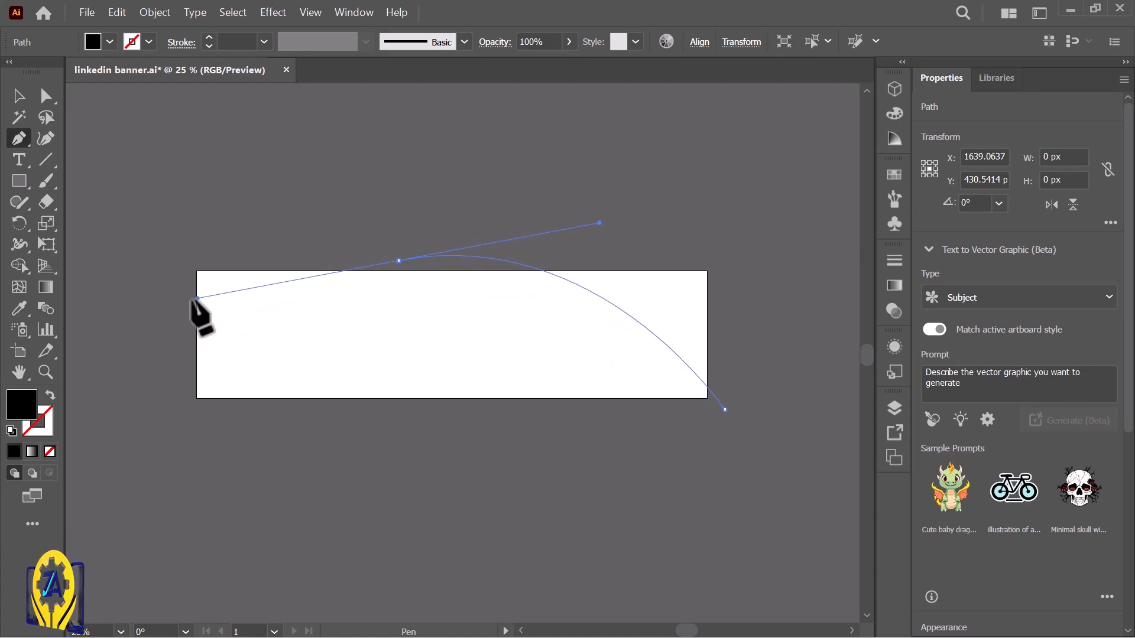
Finish the Pen path as a closed curved shape whose corner extends beyond the artboard's upper-right corner
mouse_move(172, 301)
left_mouse_down()
mouse_move(197, 272)
mouse_move(174, 294)
left_mouse_up()
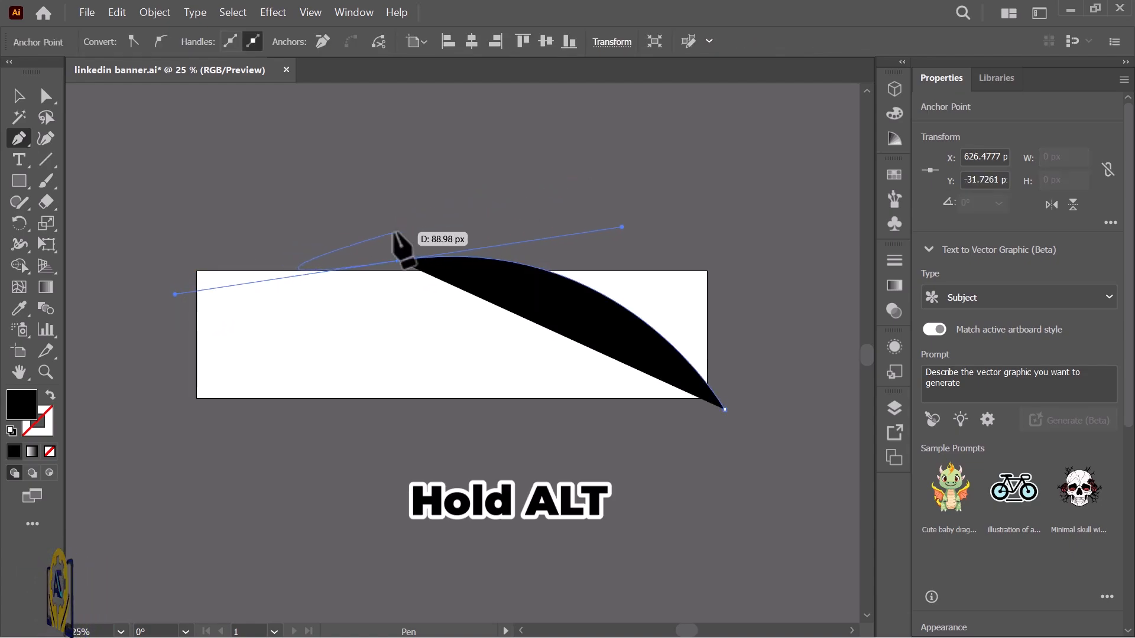
left_click(731, 257)
key("a")
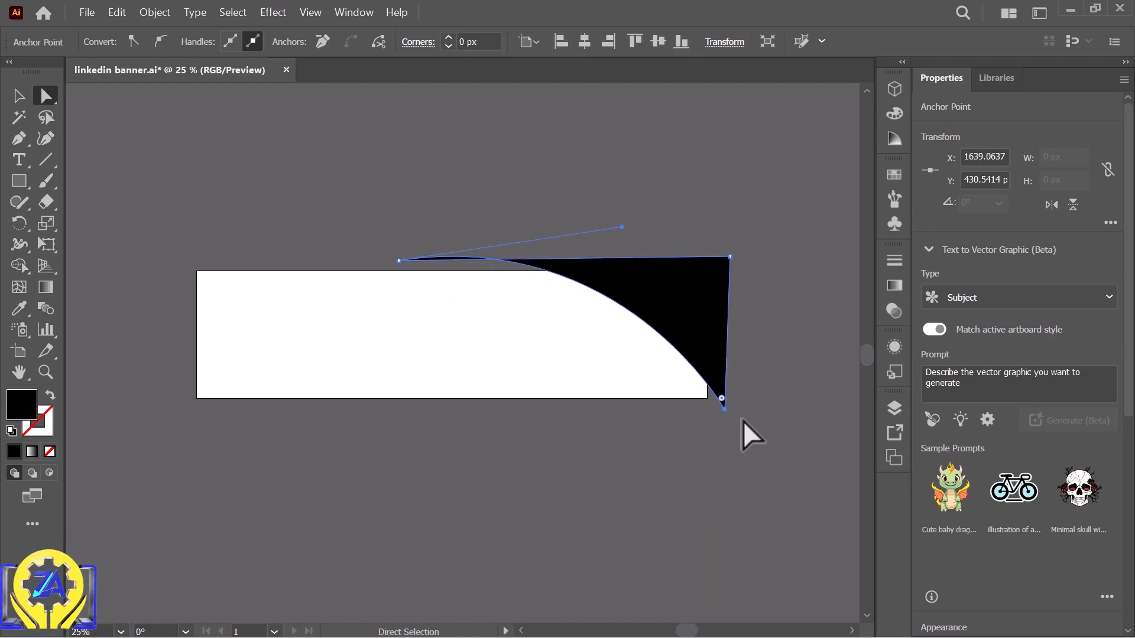
Adjust the curved shape's lower-right and left anchor points and the left curve handle so its arc runs smoothly across the artboard
left_click_drag(724, 410, 721, 421)
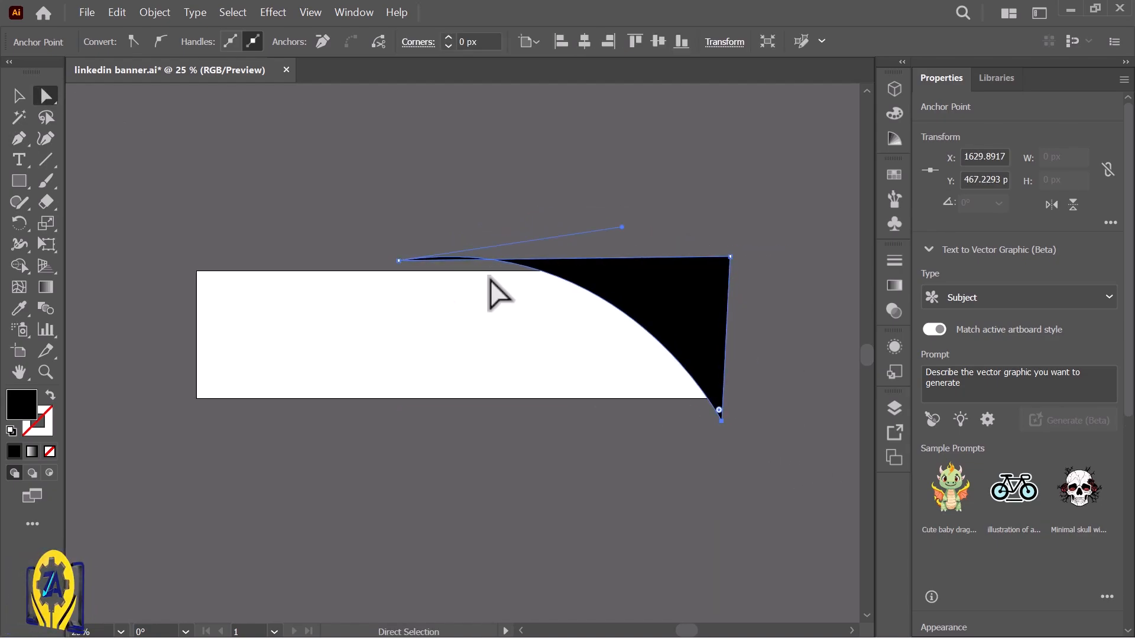
left_click_drag(398, 261, 383, 267)
left_click(607, 305)
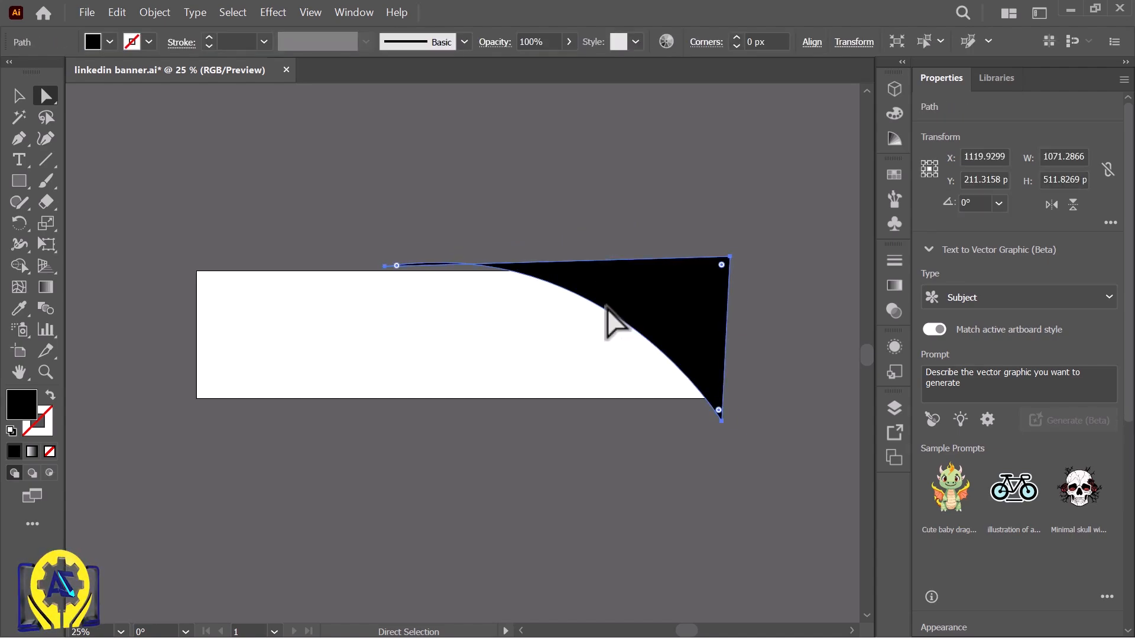
left_click(385, 268)
left_click_drag(609, 234, 666, 272)
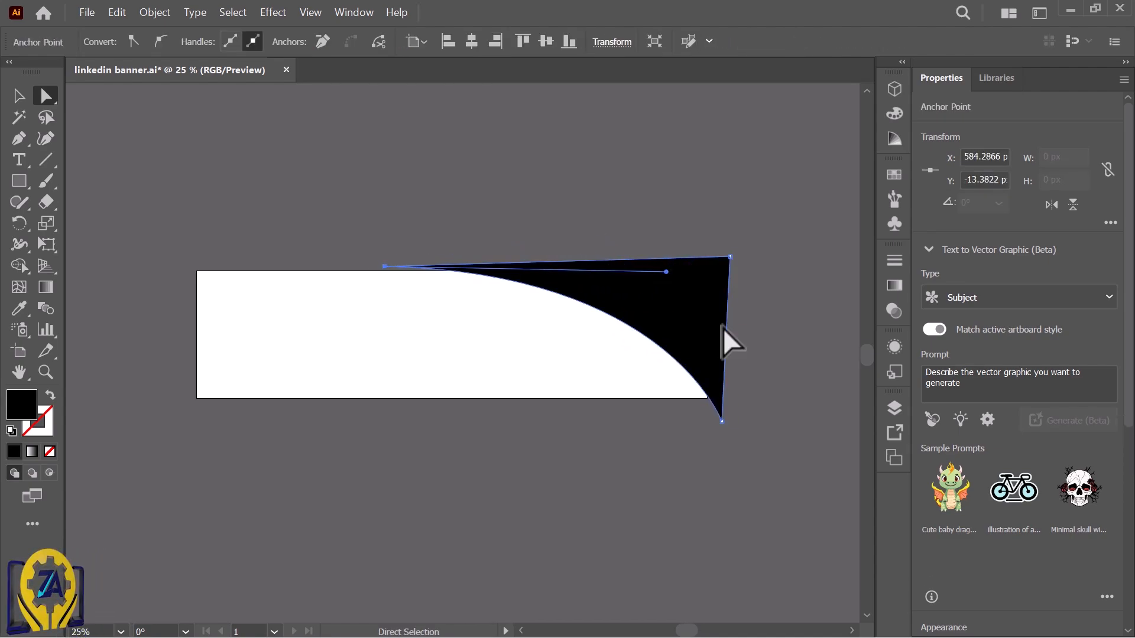
left_click(722, 421)
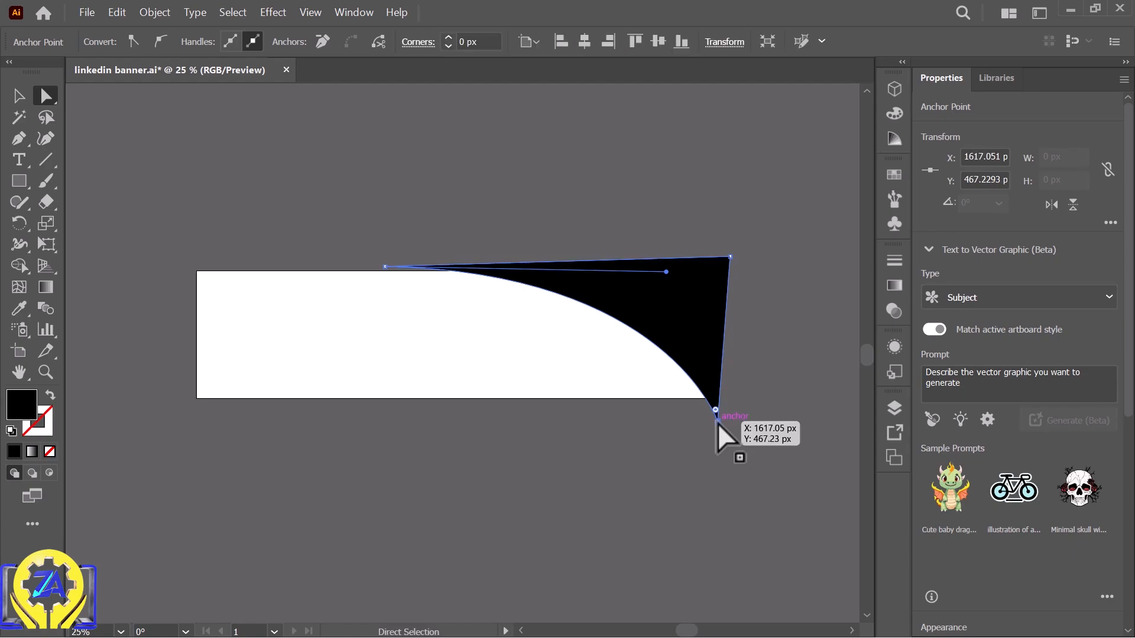
left_click(593, 261)
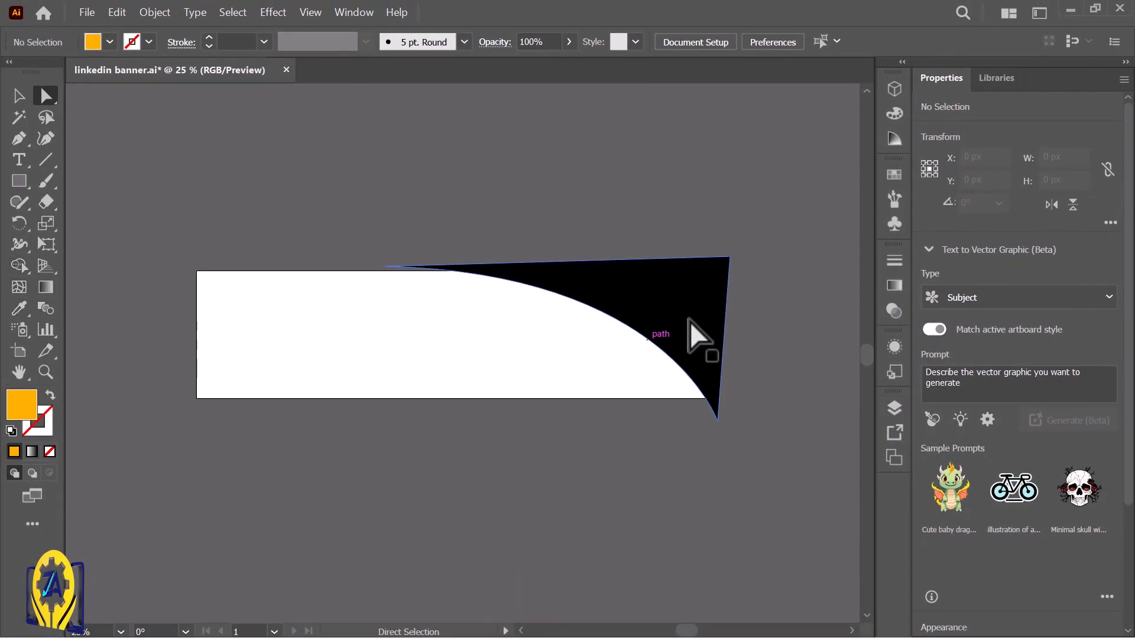
Fill the curved corner shape with orange ffaa00
left_click(699, 337)
double_click(21, 405)
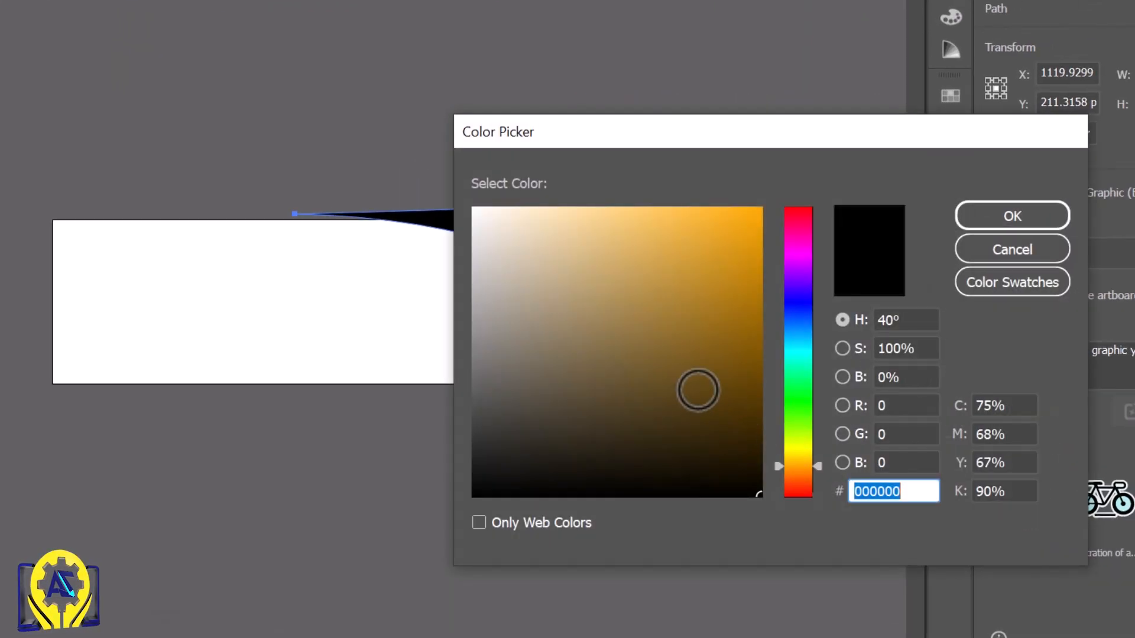
type("ffaa00")
left_click(1009, 220)
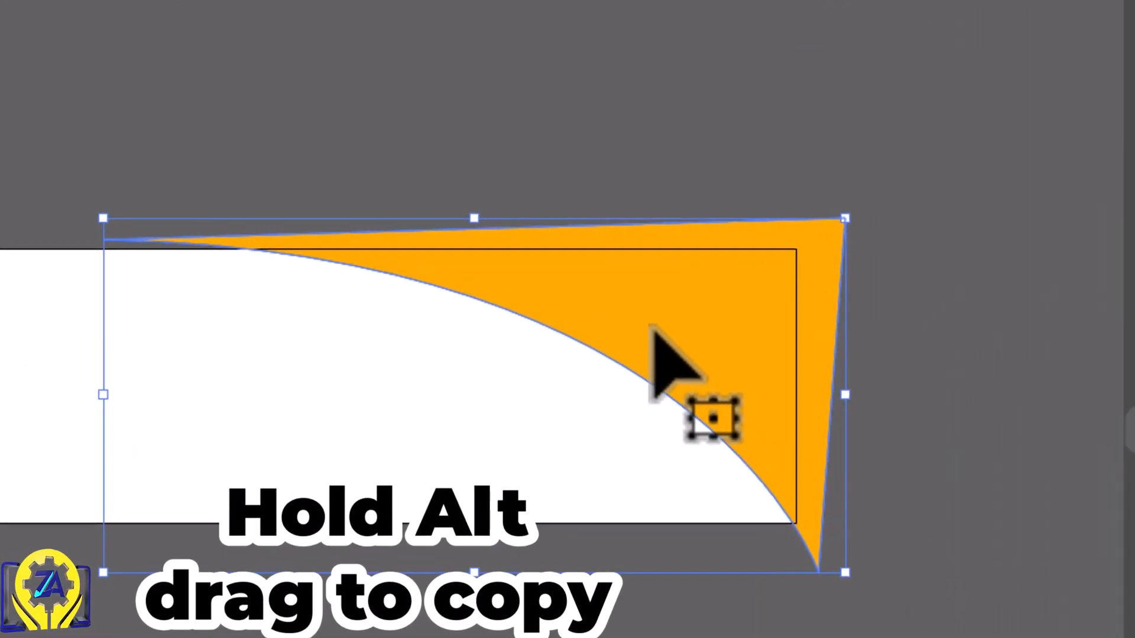
Fill a slightly offset copy of the orange corner shape with dark navy 0a0a38 and rotate it slightly counter-clockwise, leaving an orange edge
left_click_drag(652, 326, 659, 313)
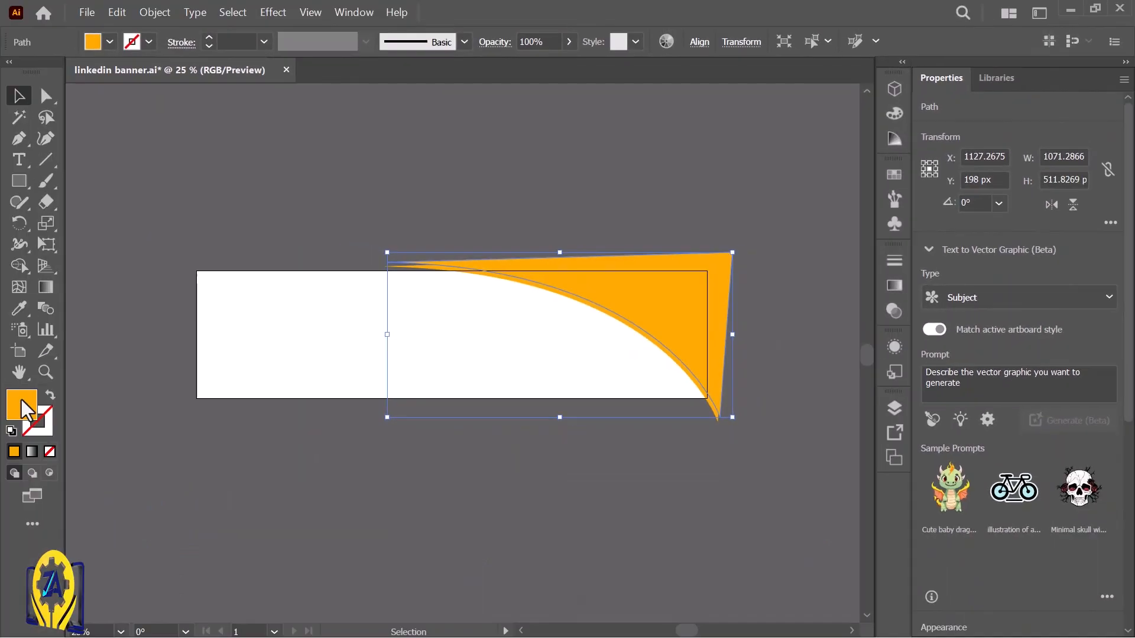
double_click(22, 406)
left_click(788, 323)
mouse_move(787, 322)
left_mouse_down()
mouse_move(732, 329)
mouse_move(708, 441)
left_mouse_up()
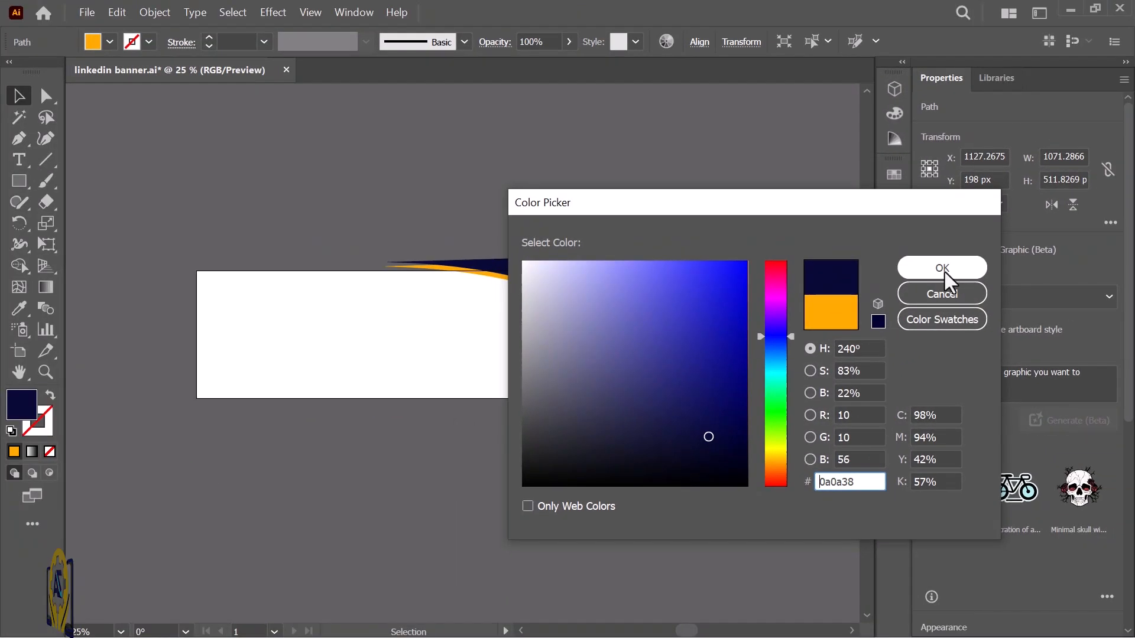
left_click(1001, 227)
left_click_drag(382, 252, 375, 256)
left_click(633, 205)
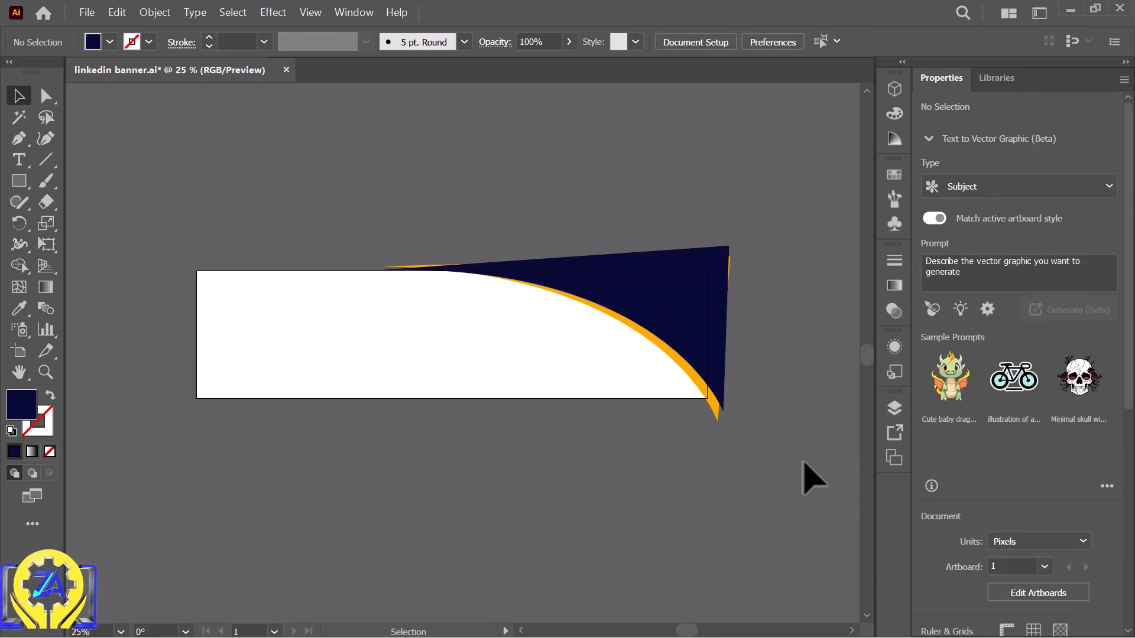
Start a Drop Shadow effect on the orange corner shape with an X offset of -12 px
left_click(46, 96)
left_click(385, 267)
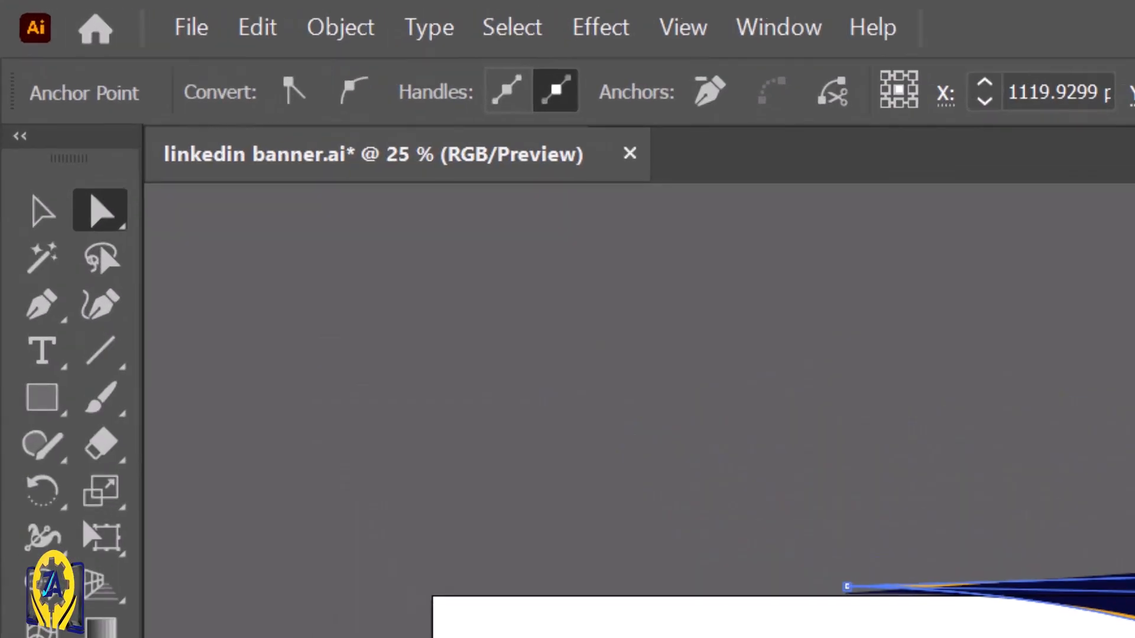
left_click(626, 32)
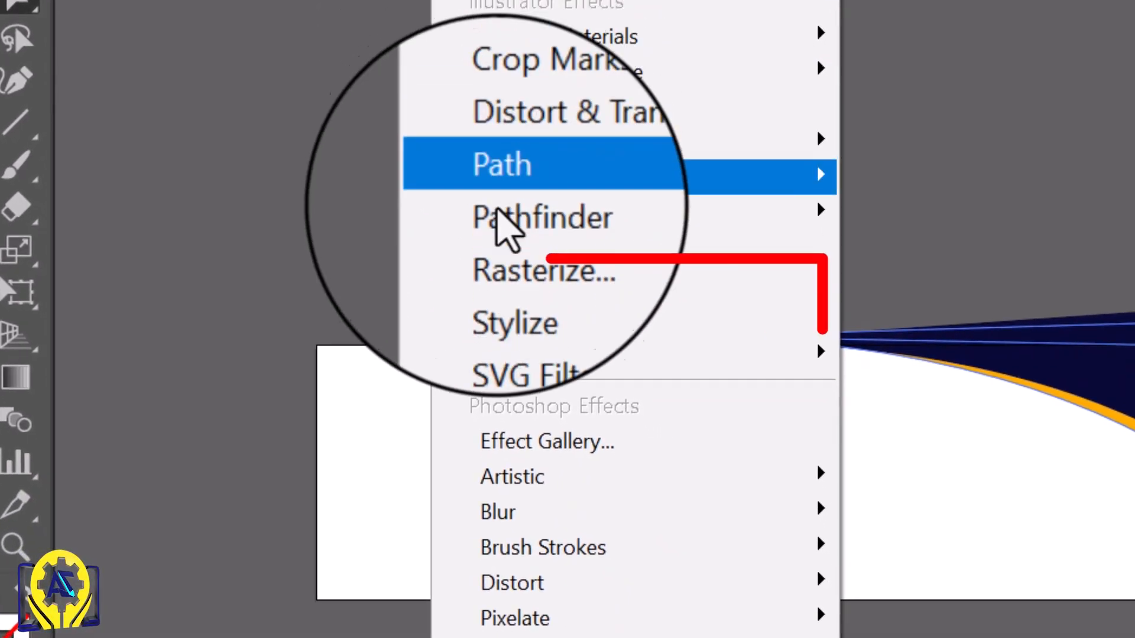
mouse_move(562, 281)
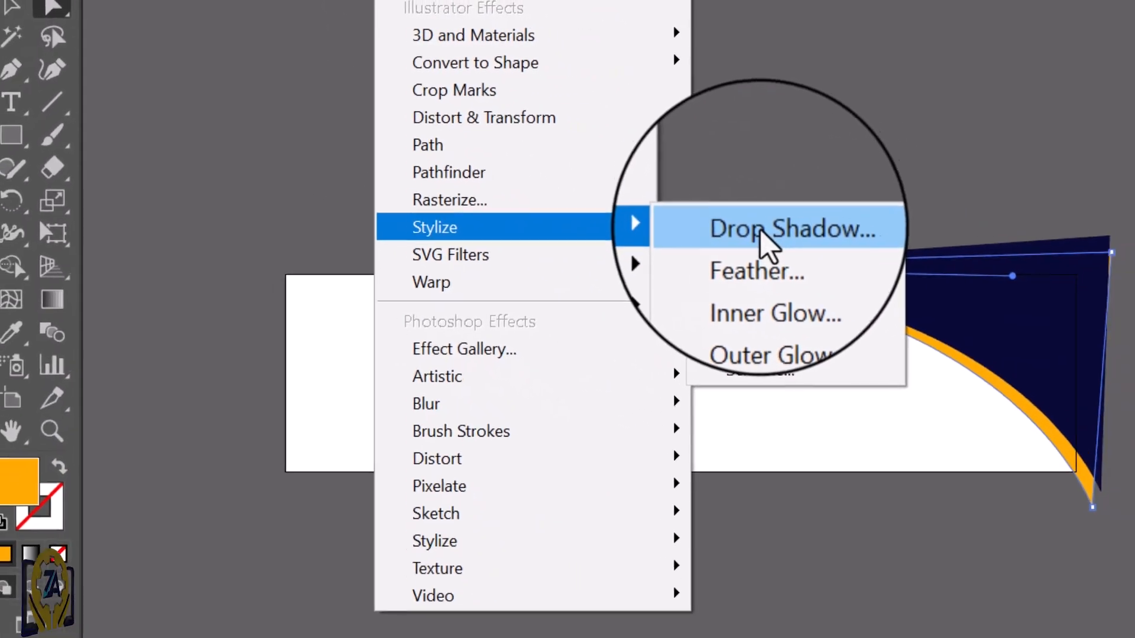
left_click(919, 284)
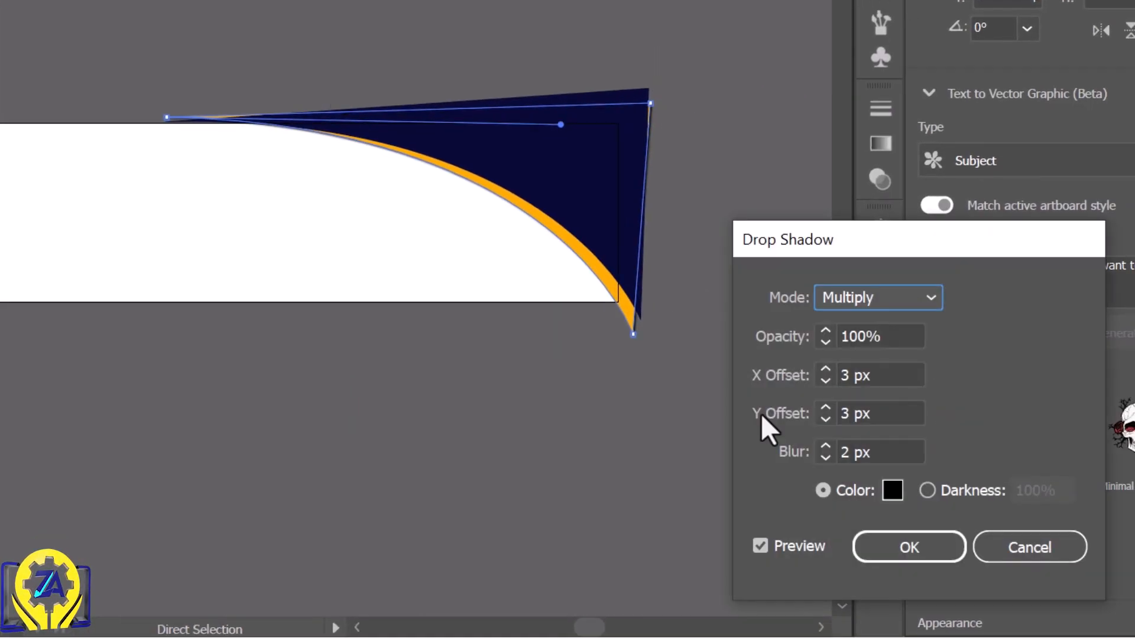
left_click(826, 419)
left_click(826, 419)
left_click(826, 419)
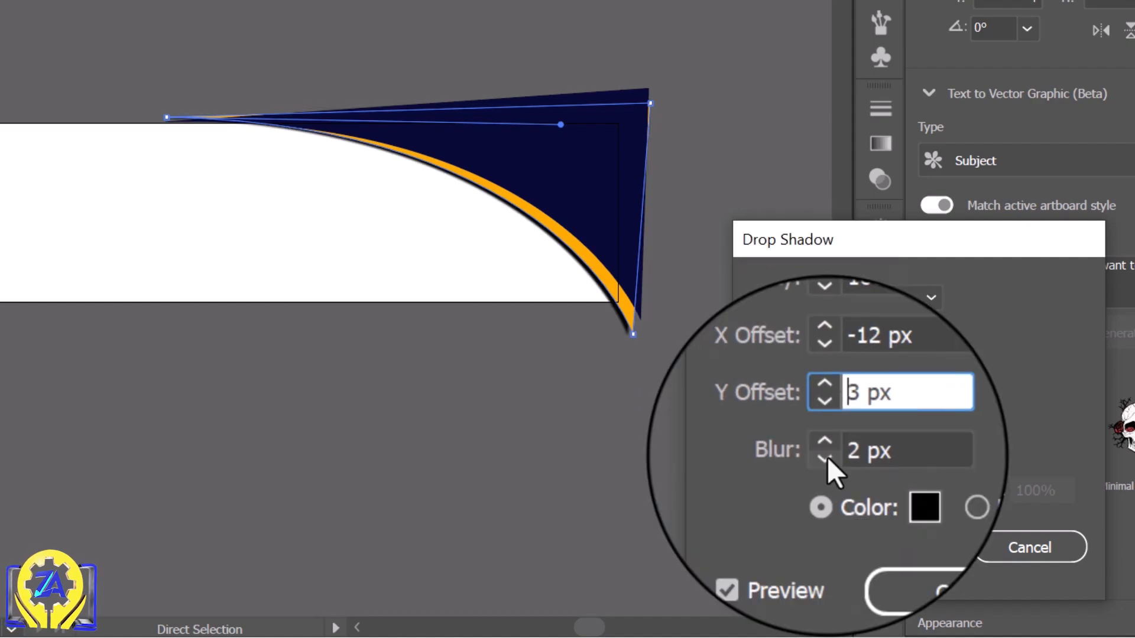
Set the corner shape's shadow blur to 9 px and apply the Drop Shadow
left_click(827, 464)
left_click(826, 448)
left_click(825, 449)
left_click(825, 448)
left_click(825, 448)
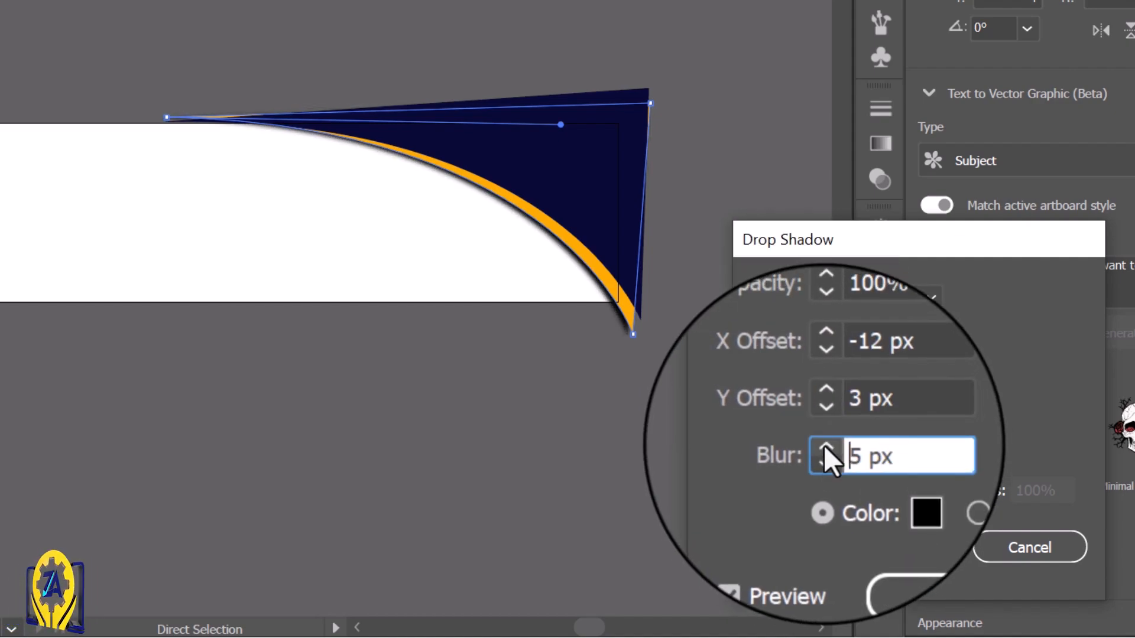
left_click(826, 448)
left_click(826, 448)
left_click(825, 448)
left_click(825, 448)
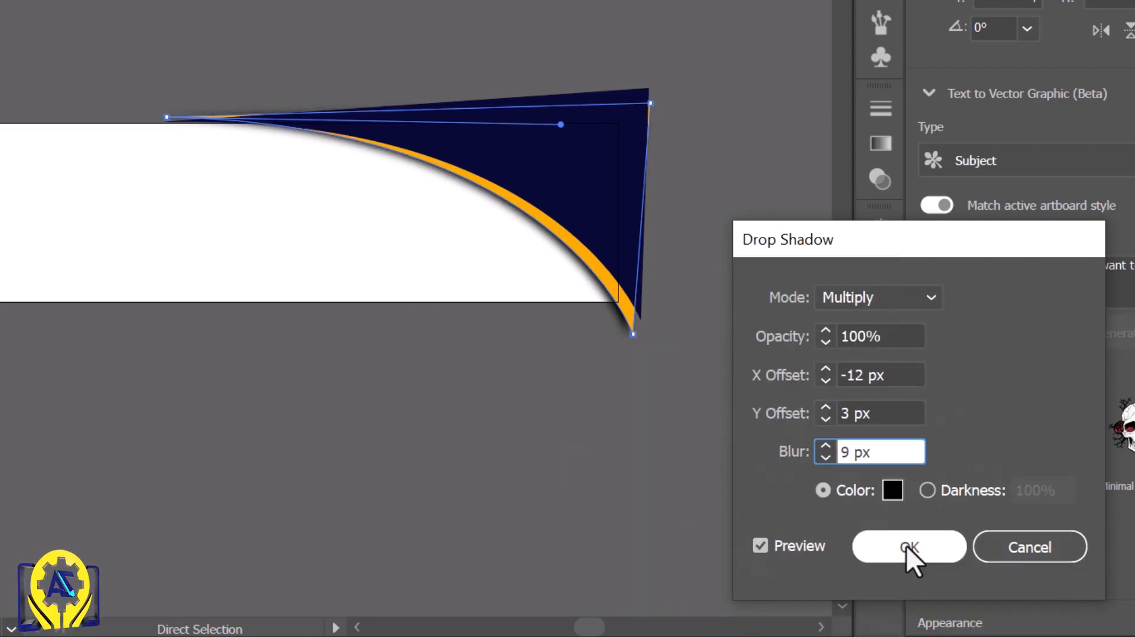
left_click(908, 546)
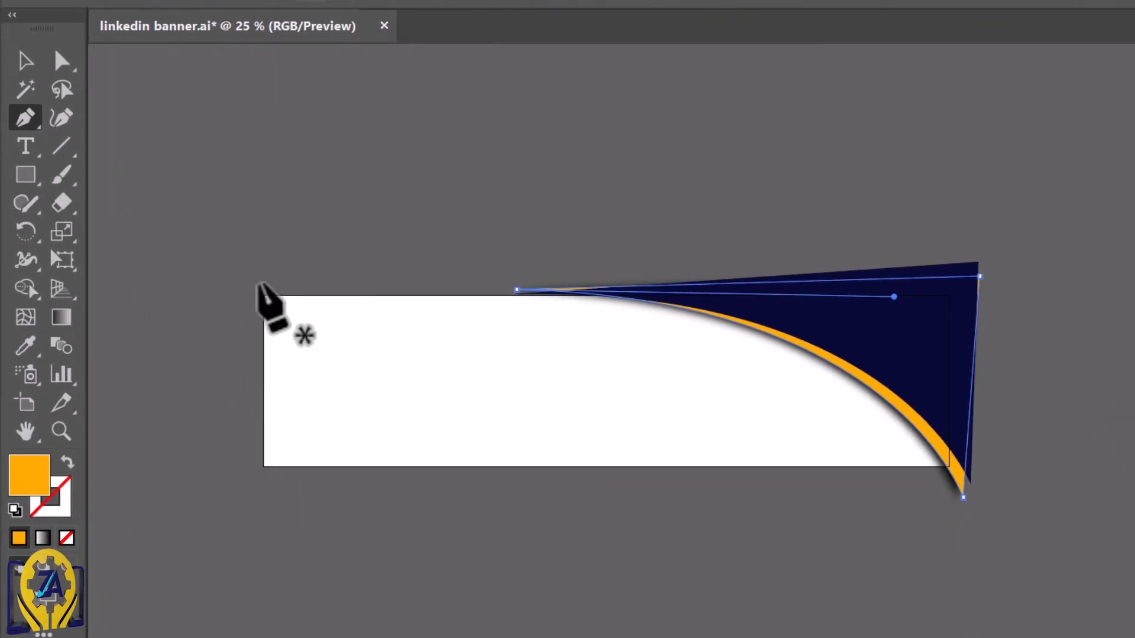
Draw a closed orange swoosh with the Pen tool, wide past the artboard's left edge and tapering to a point over the navy shape
left_click(232, 277)
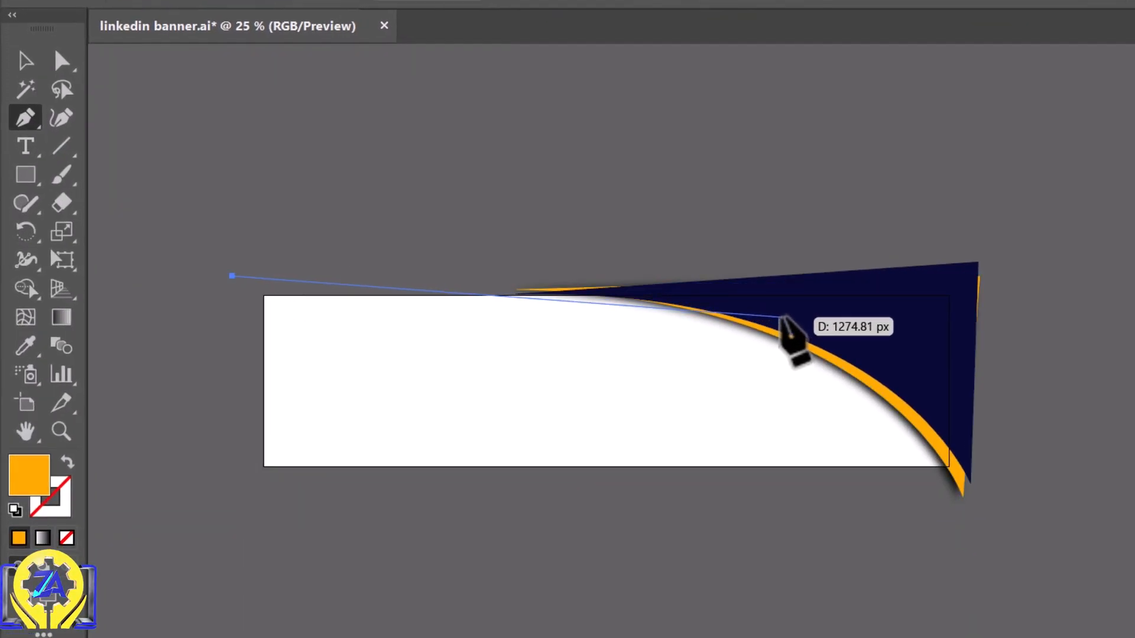
left_click_drag(787, 317, 1054, 136)
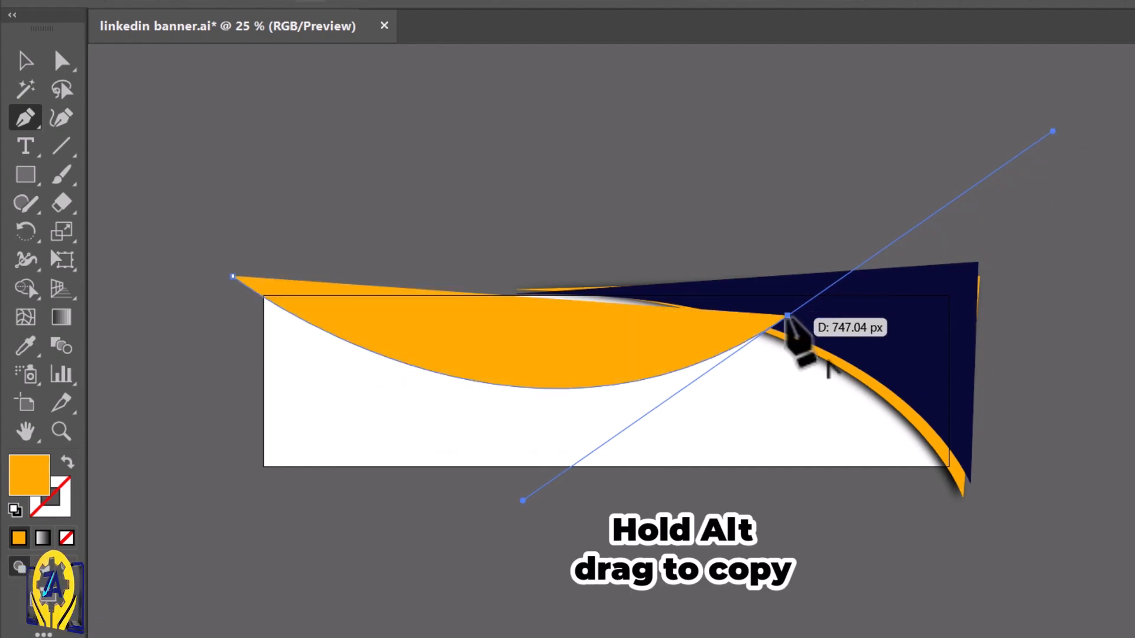
left_click_drag(787, 316, 660, 422)
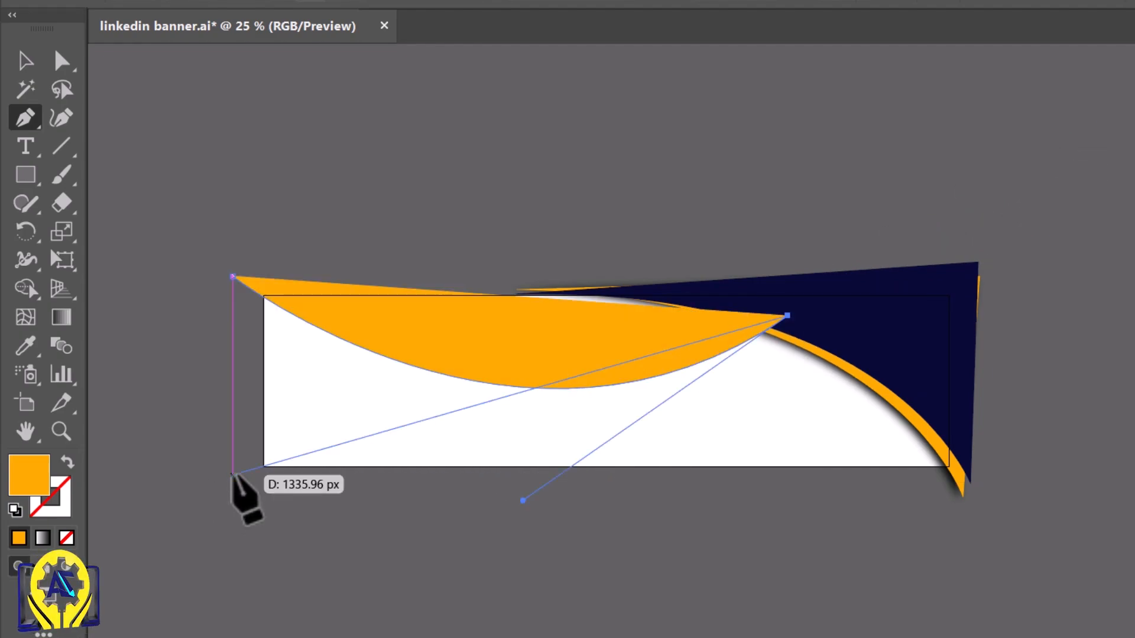
left_click_drag(223, 479, 120, 526)
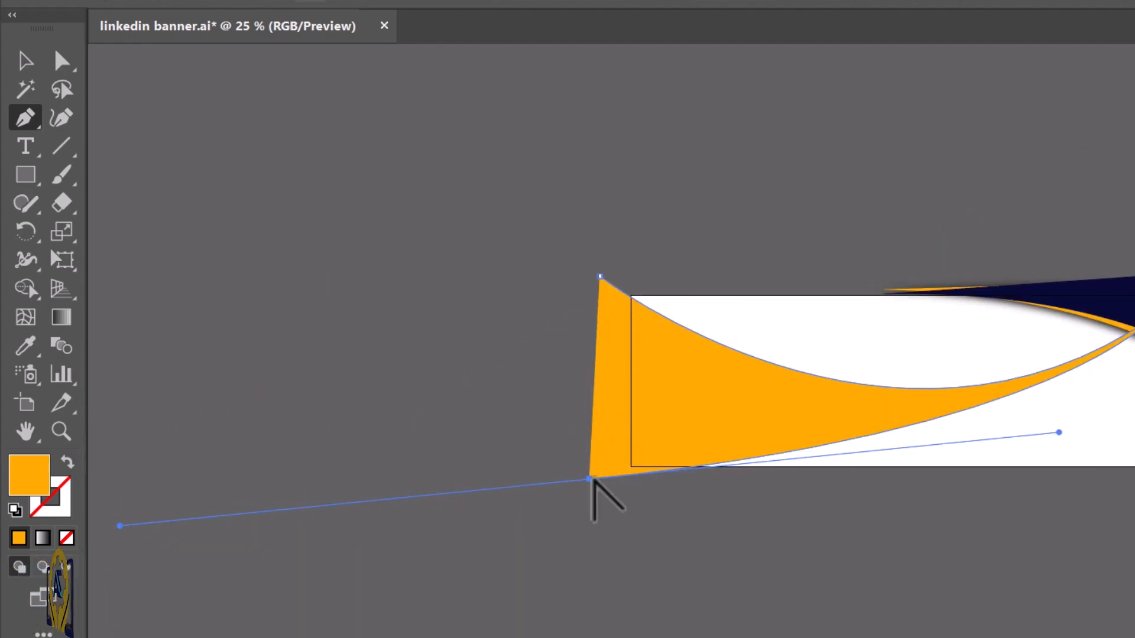
left_click(600, 276)
Reshape the orange swoosh's curves and make a slightly offset copy of it
key("a")
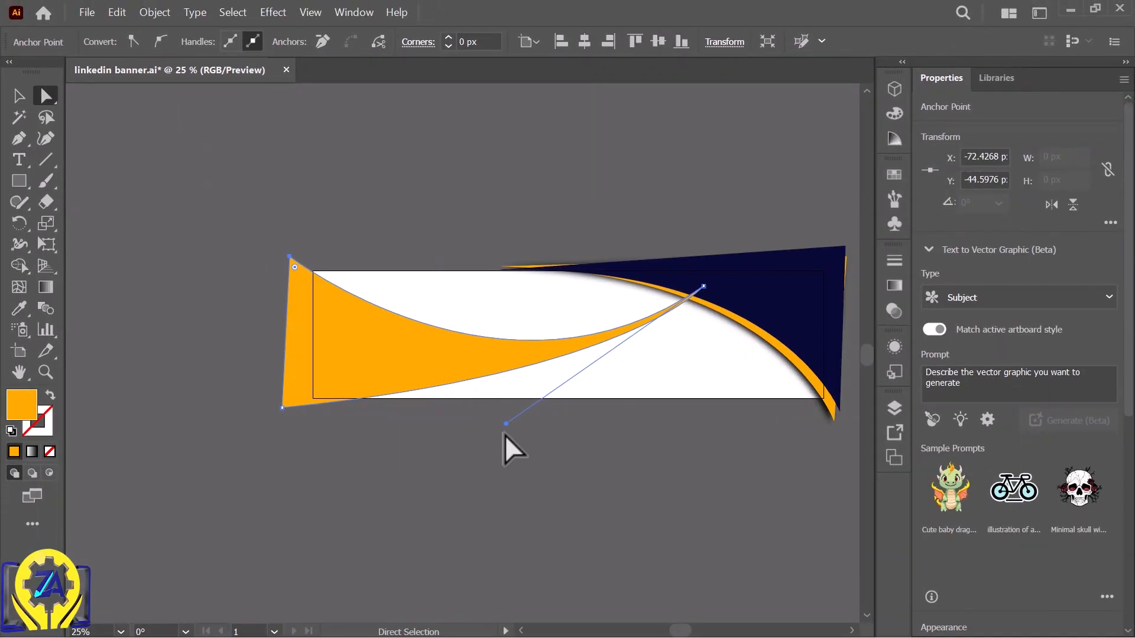
key("v")
left_click(469, 367)
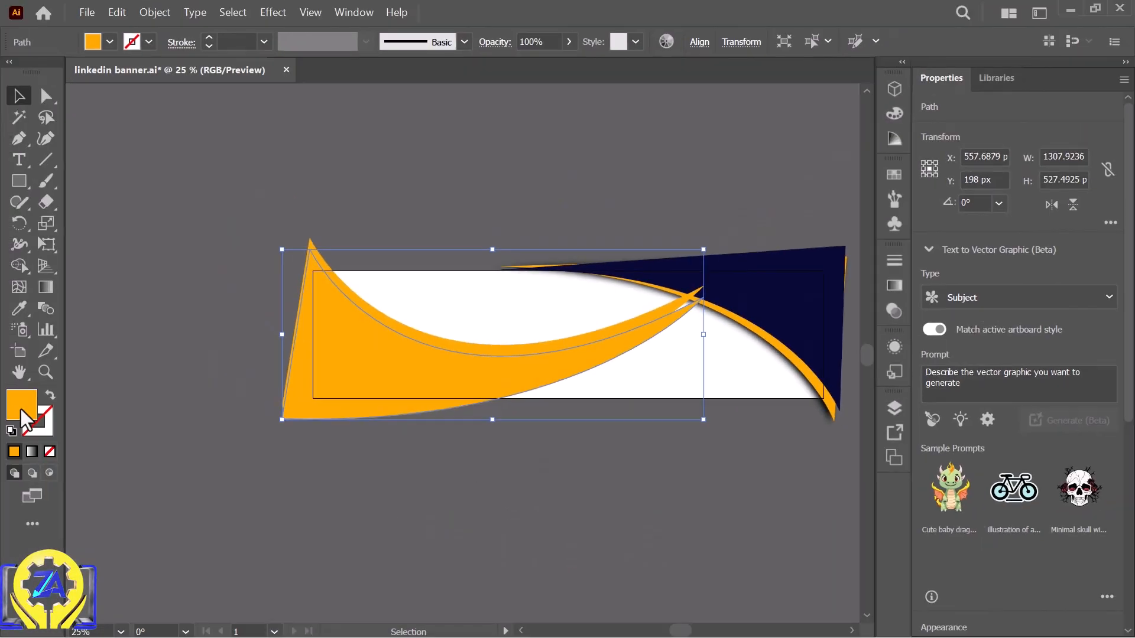
Fill the swoosh copy with bright blue and move it up so an orange edge shows beneath it
double_click(21, 405)
left_click_drag(776, 460, 781, 353)
left_click_drag(726, 273, 717, 246)
left_click(943, 267)
left_click_drag(477, 375, 477, 359)
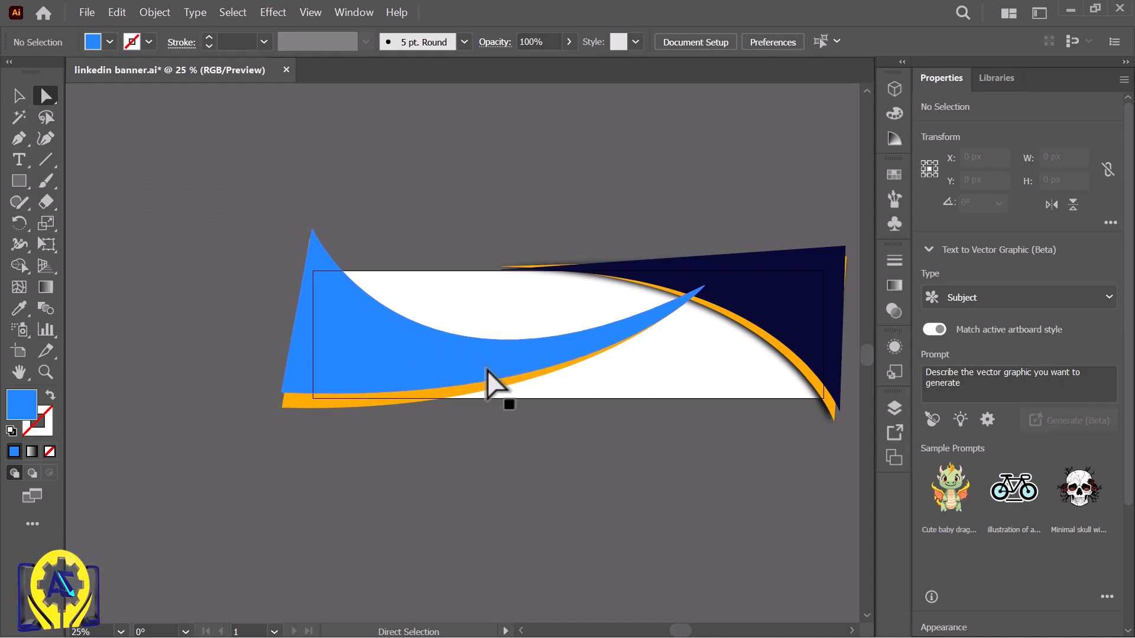
Select the orange swoosh beneath the blue one and open the Drop Shadow effect for it
left_click(487, 370)
left_click(18, 96)
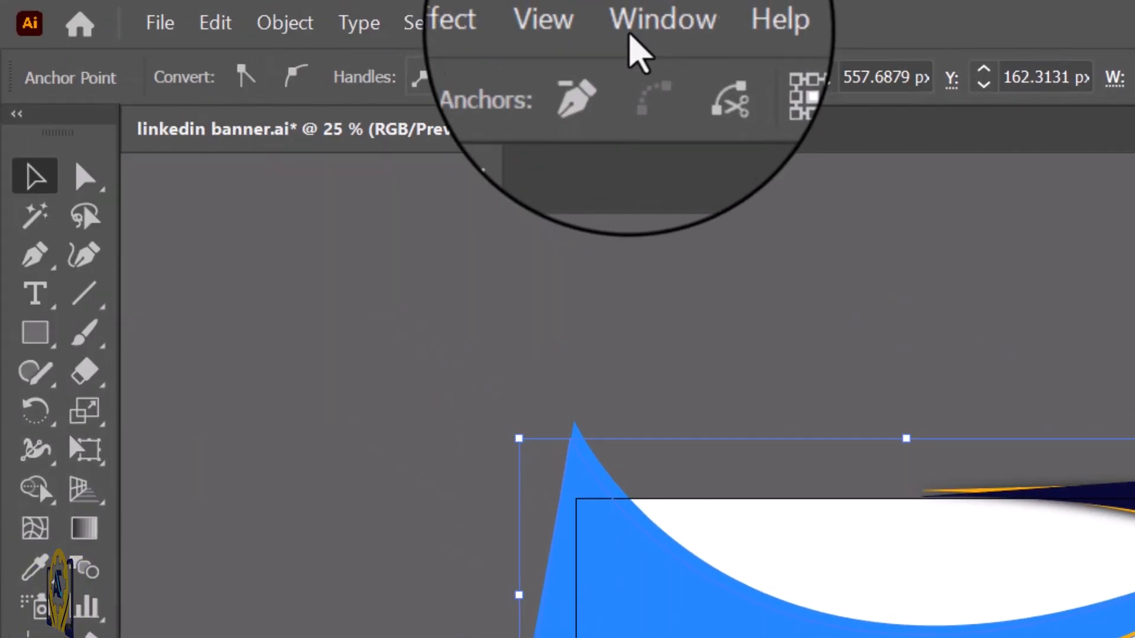
left_click(503, 22)
mouse_move(625, 447)
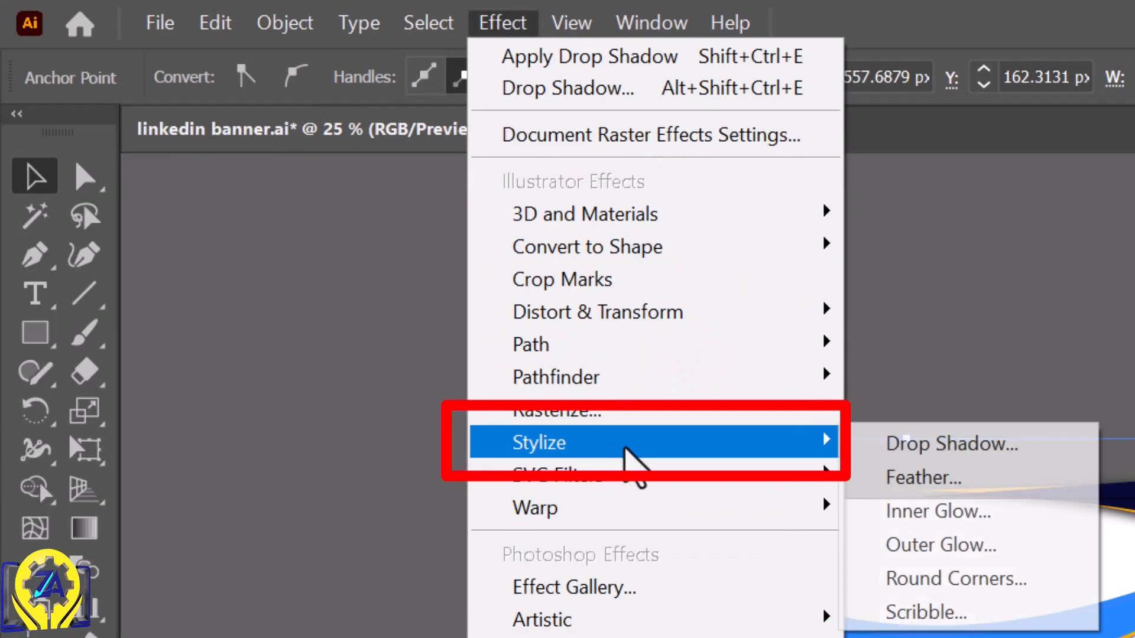
left_click(1003, 449)
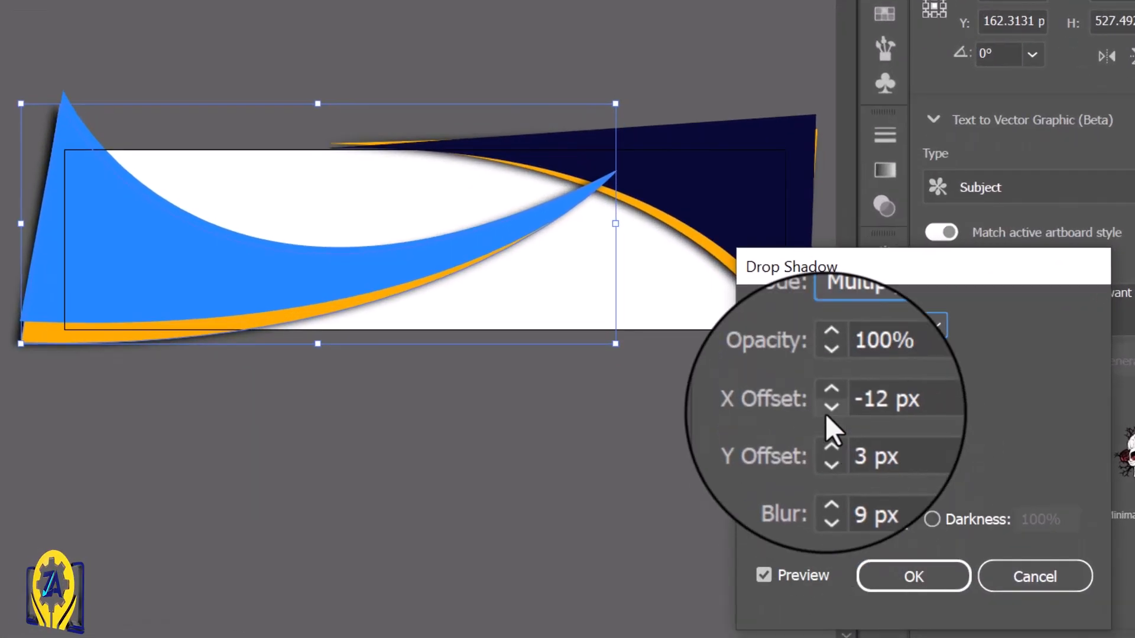
Try an X offset of -20 px for the orange swoosh's shadow
left_click(855, 454)
left_click(856, 455)
left_click(856, 455)
left_click(855, 455)
left_click(856, 455)
left_click(856, 455)
left_click(829, 408)
left_click(828, 408)
Enter 2 px as the shadow's X offset, raise it by one increment and apply the Drop Shadow
left_click_drag(866, 401, 842, 402)
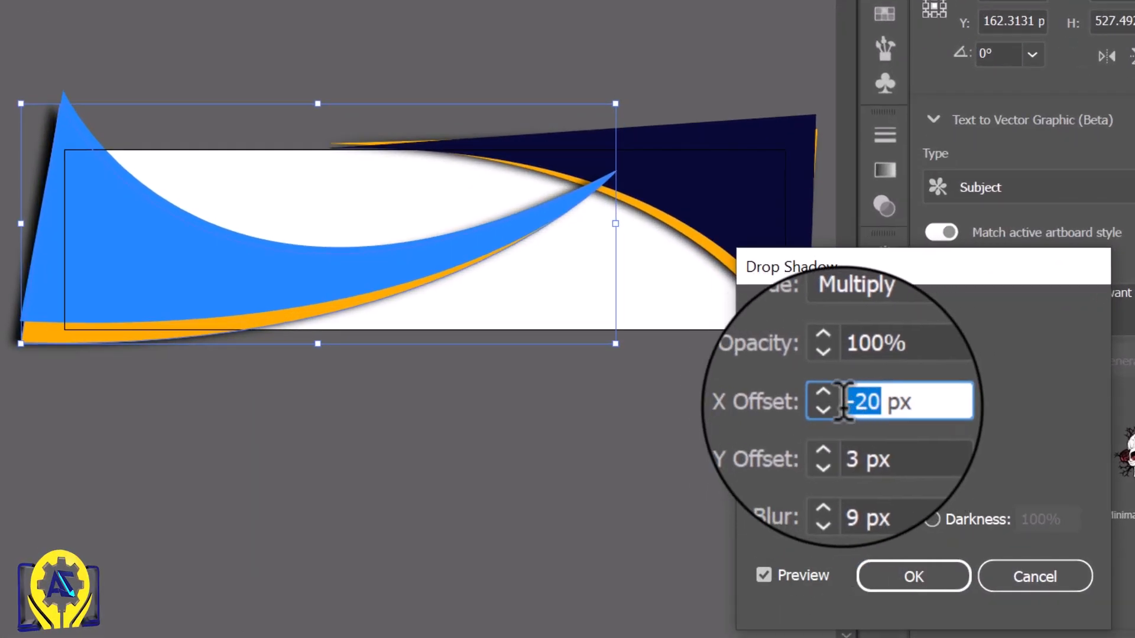
type("2")
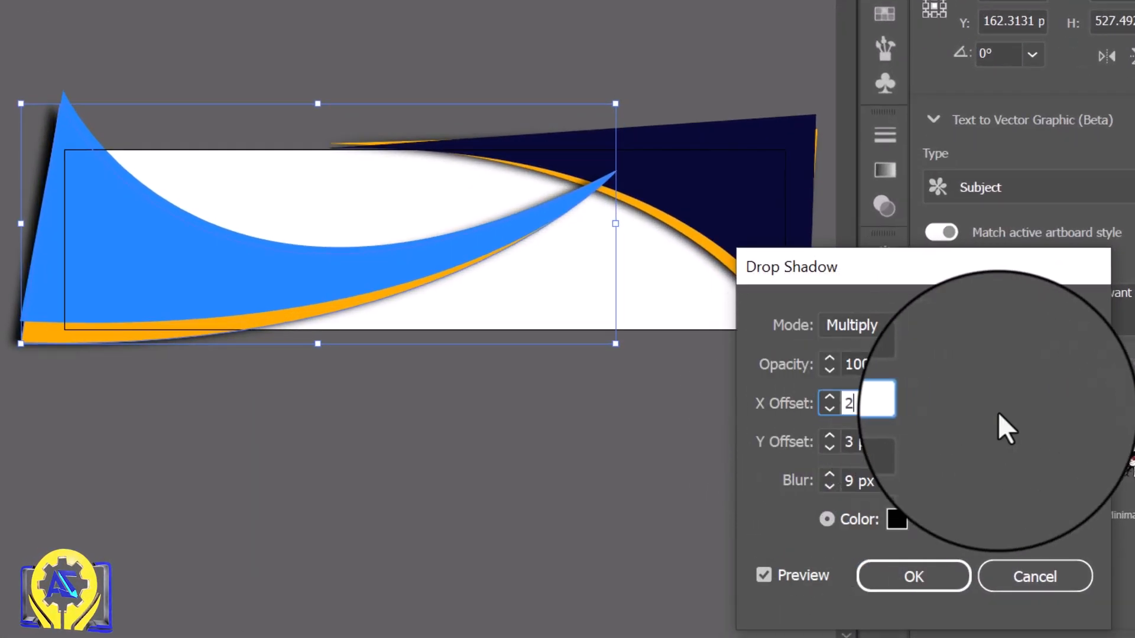
left_click(829, 398)
left_click(875, 574)
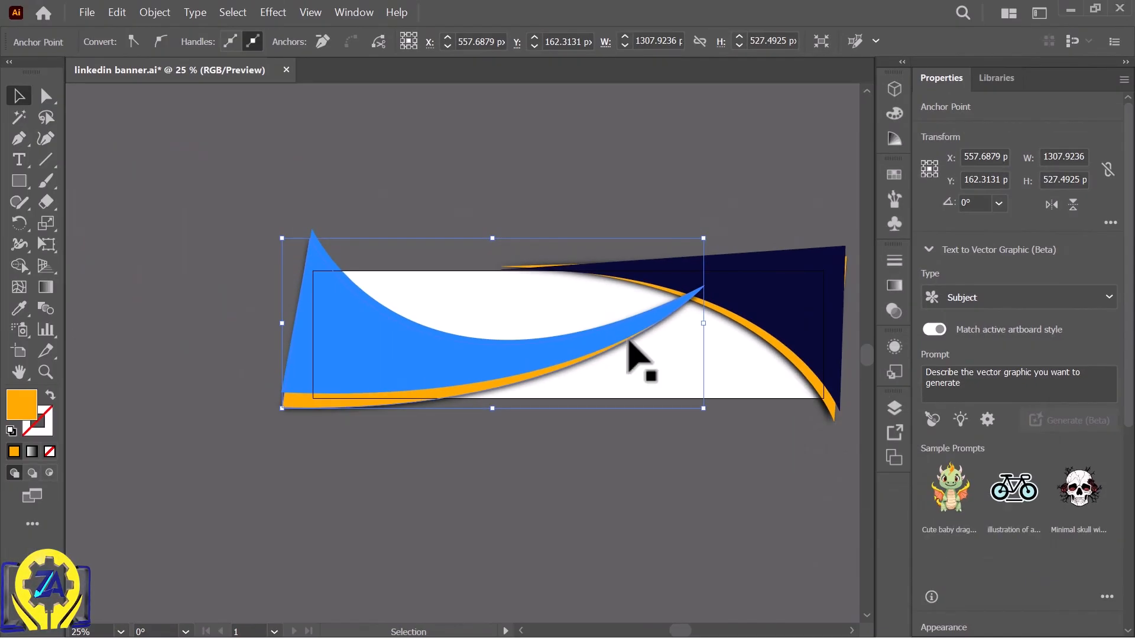
Send the blue and orange swooshes to the back, behind the navy corner shapes, and deselect them
right_click(384, 313)
mouse_move(595, 517)
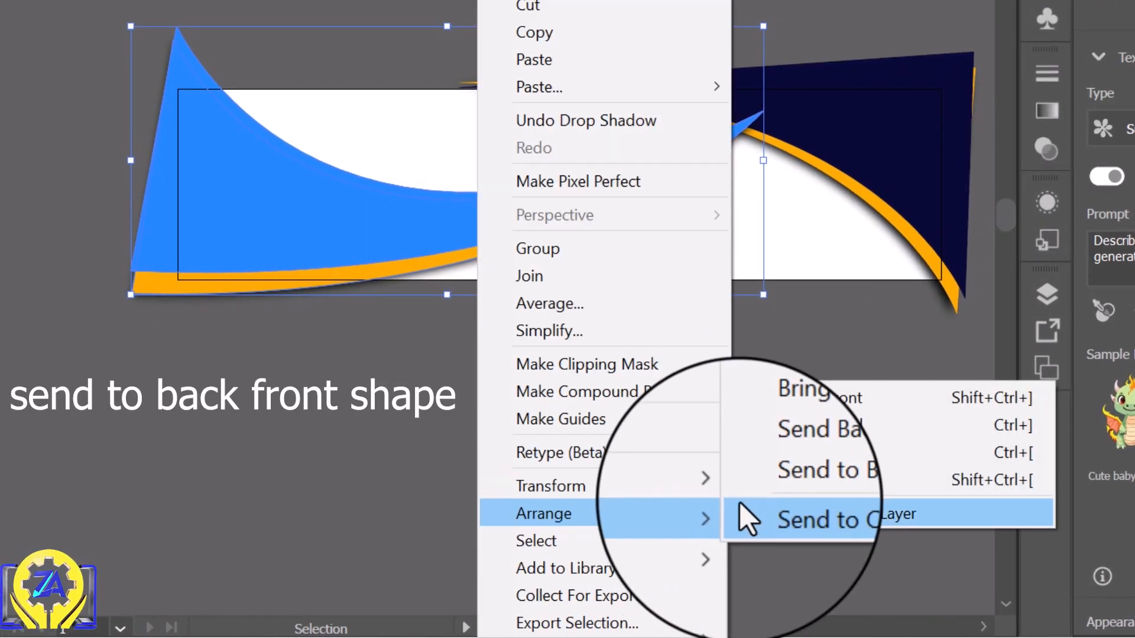
left_click(800, 470)
left_click(680, 426)
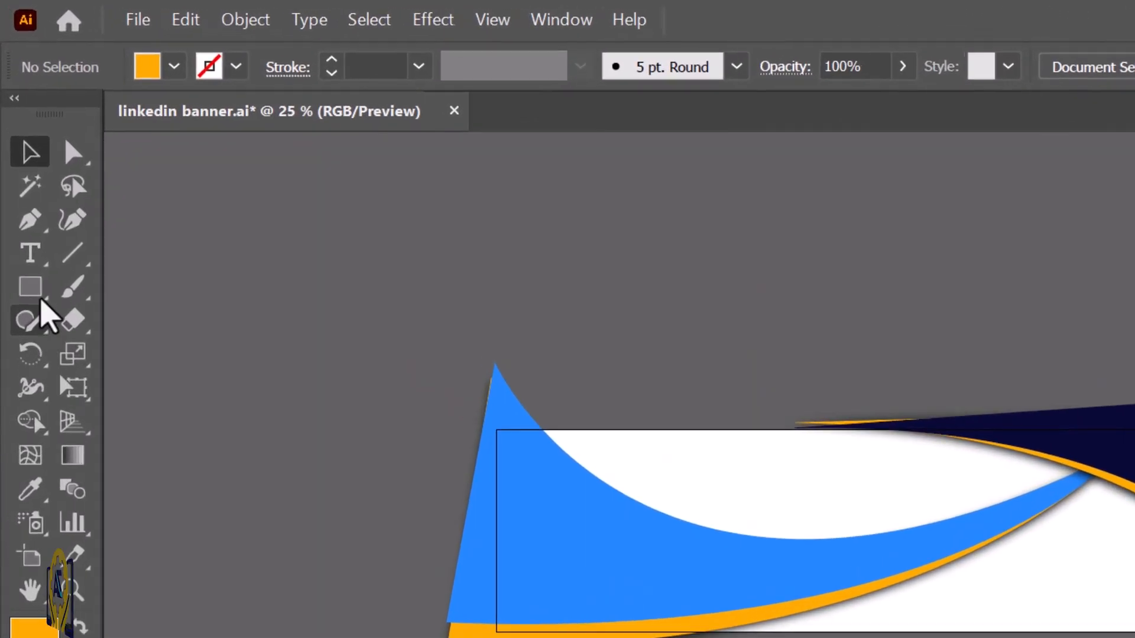
Draw a circle with the Ellipse tool, place it over the blue swoosh and enlarge it to about 315 px
left_click(21, 179)
left_click(31, 289)
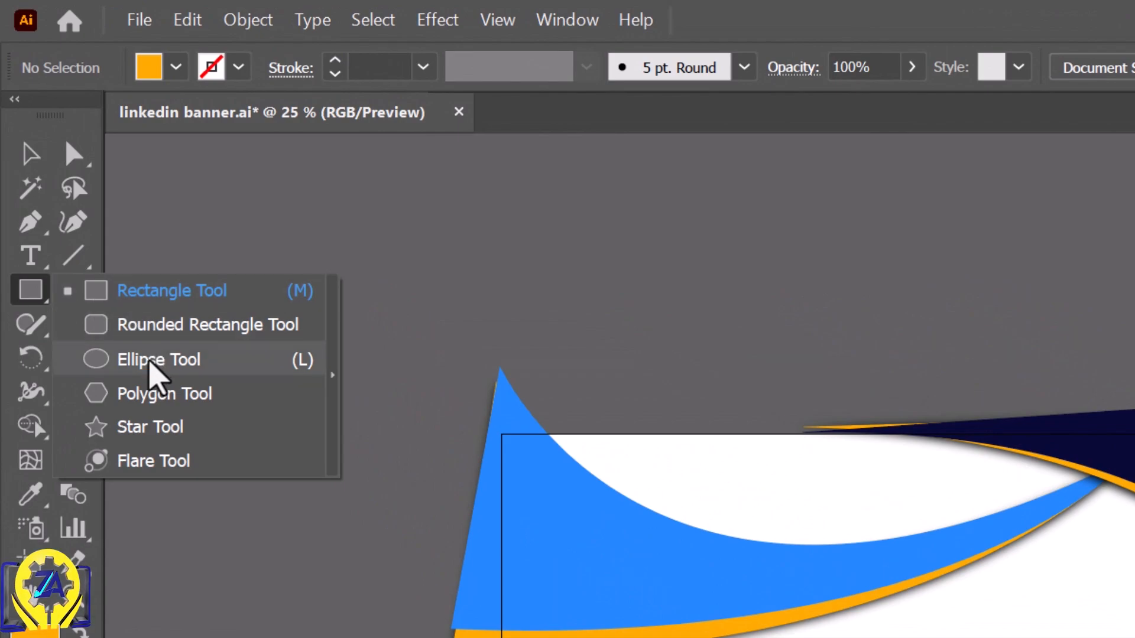
left_click(152, 360)
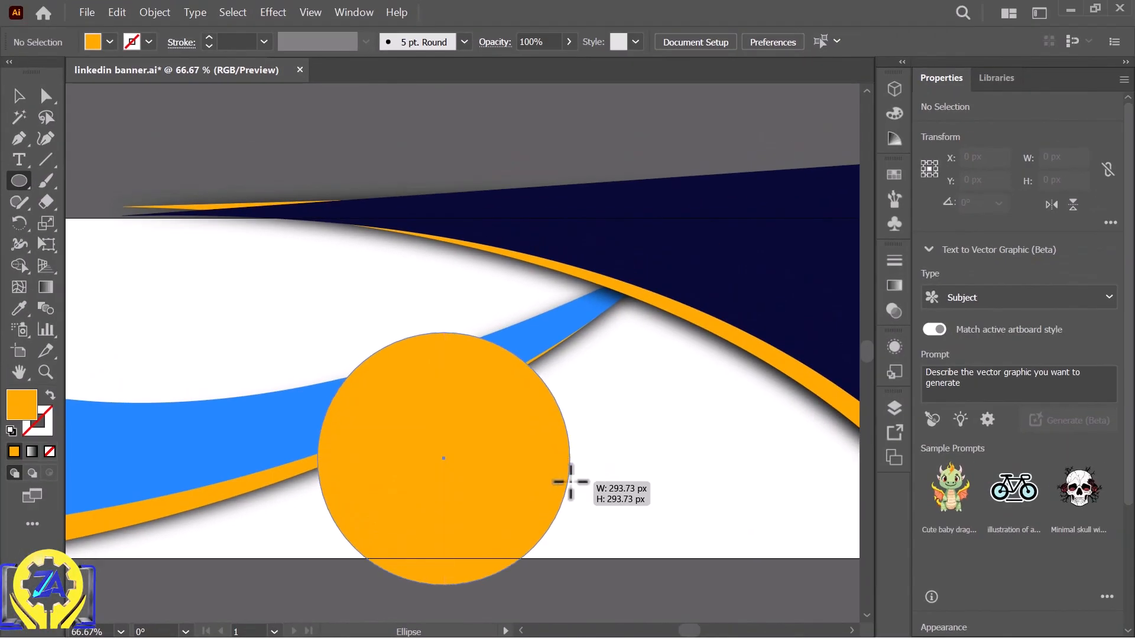
left_click_drag(571, 482, 571, 482)
key("v")
left_click_drag(489, 457, 430, 383)
left_click_drag(511, 258, 520, 250)
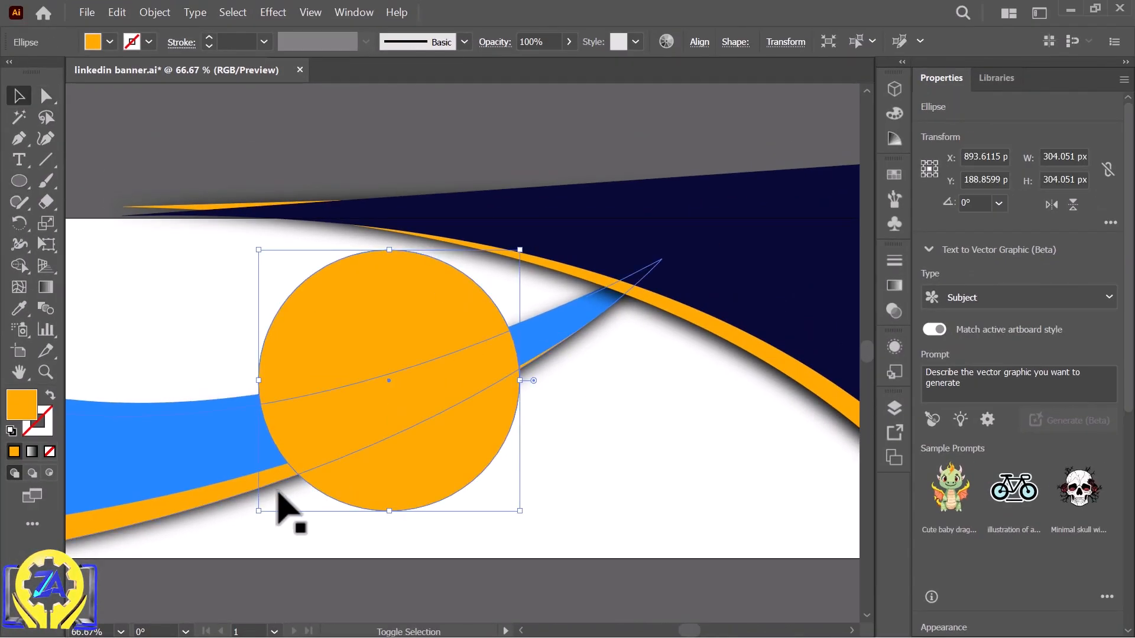
left_click_drag(258, 511, 249, 521)
Fill the new circle with light blue
double_click(24, 407)
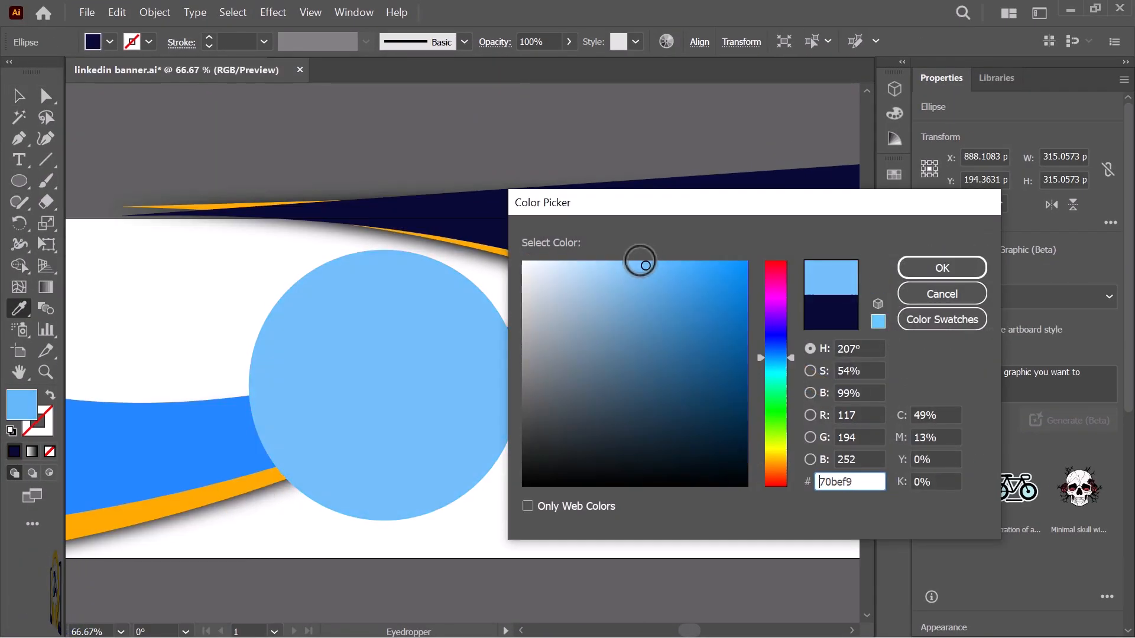
left_click_drag(638, 261, 632, 259)
left_click(942, 268)
key("v")
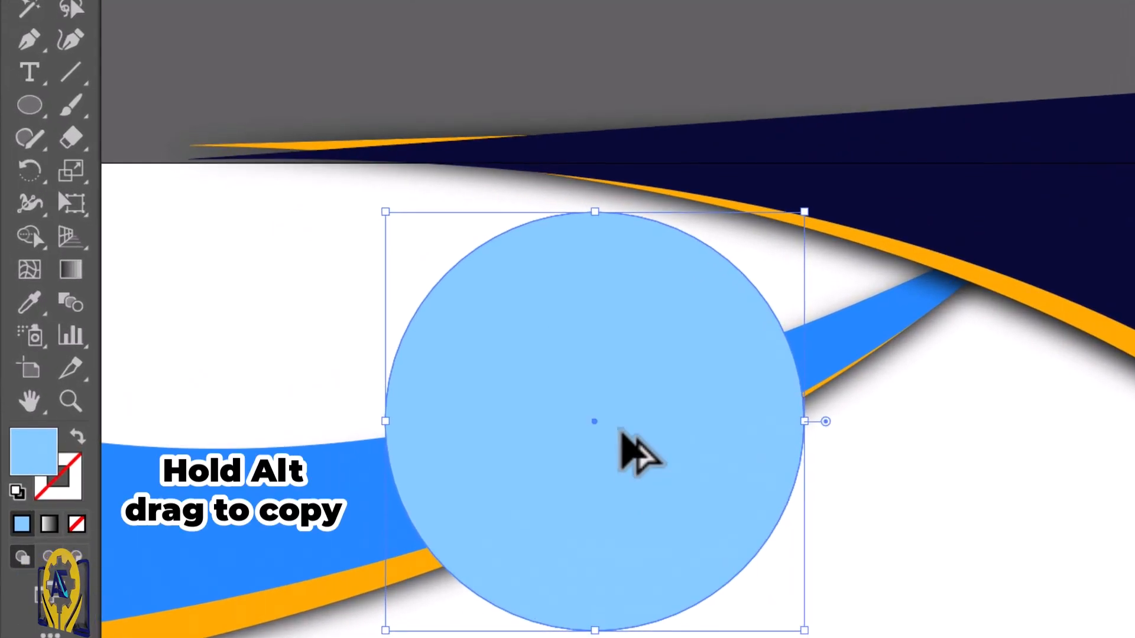
Duplicate the light blue circle with a slight offset, fill the copy with bright blue and shrink it slightly
left_click_drag(620, 429, 629, 419)
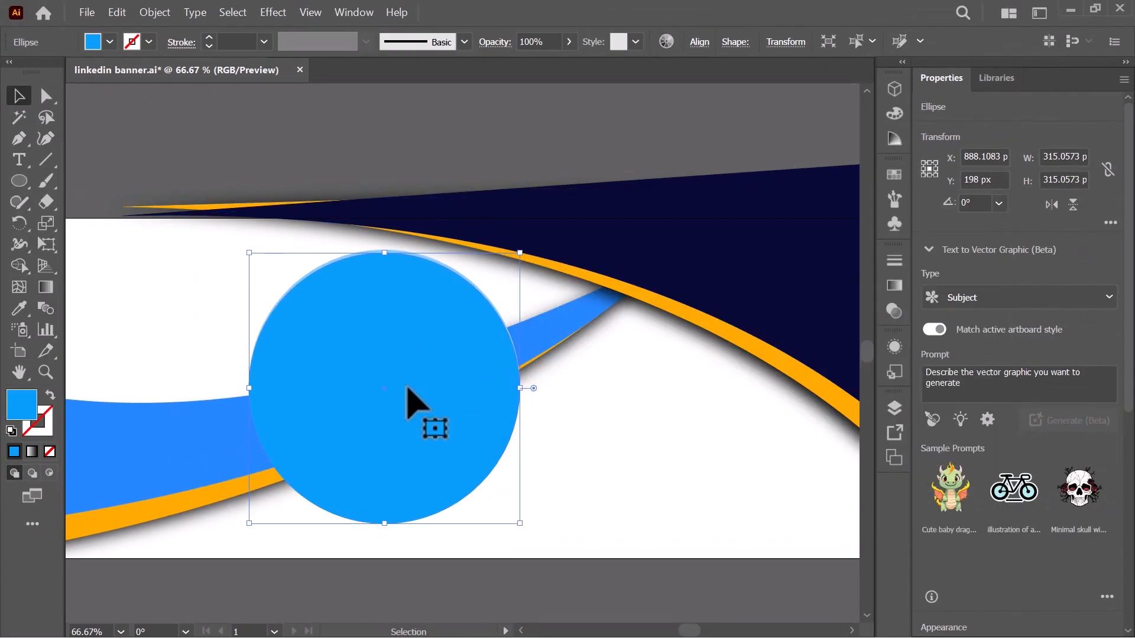
left_click_drag(406, 388, 407, 384)
left_click_drag(253, 254, 261, 262)
Duplicate the bright blue circle at about 310 px, fill the copy with yellow-orange and centre it horizontally over the stack
left_click_drag(374, 425, 370, 414)
left_click_drag(513, 512, 516, 517)
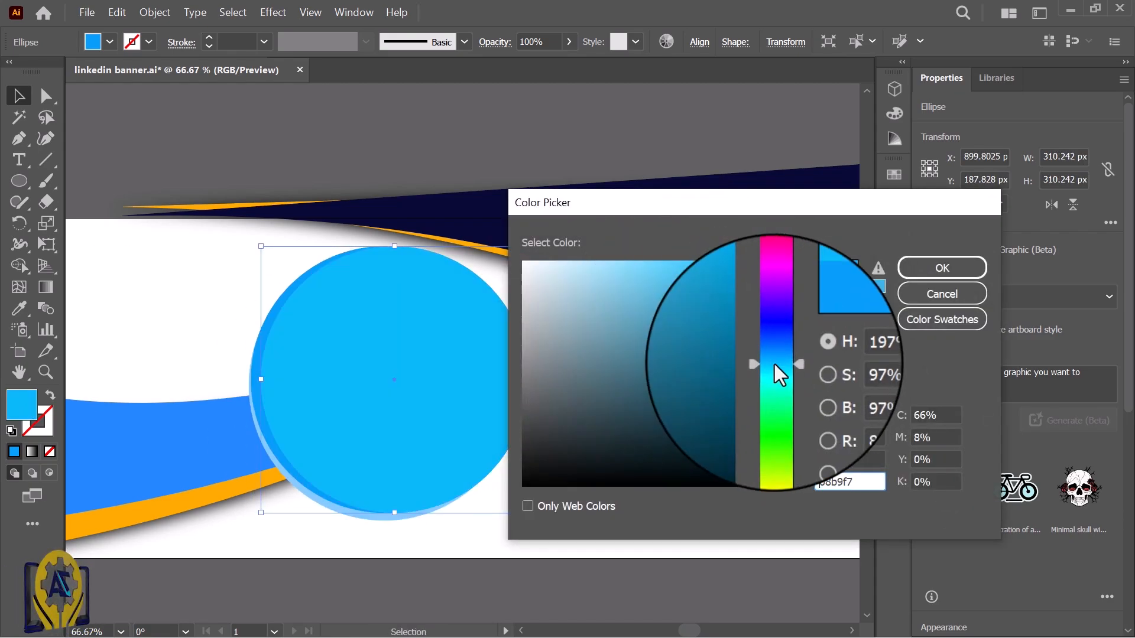
left_click_drag(774, 365, 774, 460)
left_click_drag(736, 272, 759, 251)
left_click(943, 268)
left_click_drag(422, 323, 412, 323)
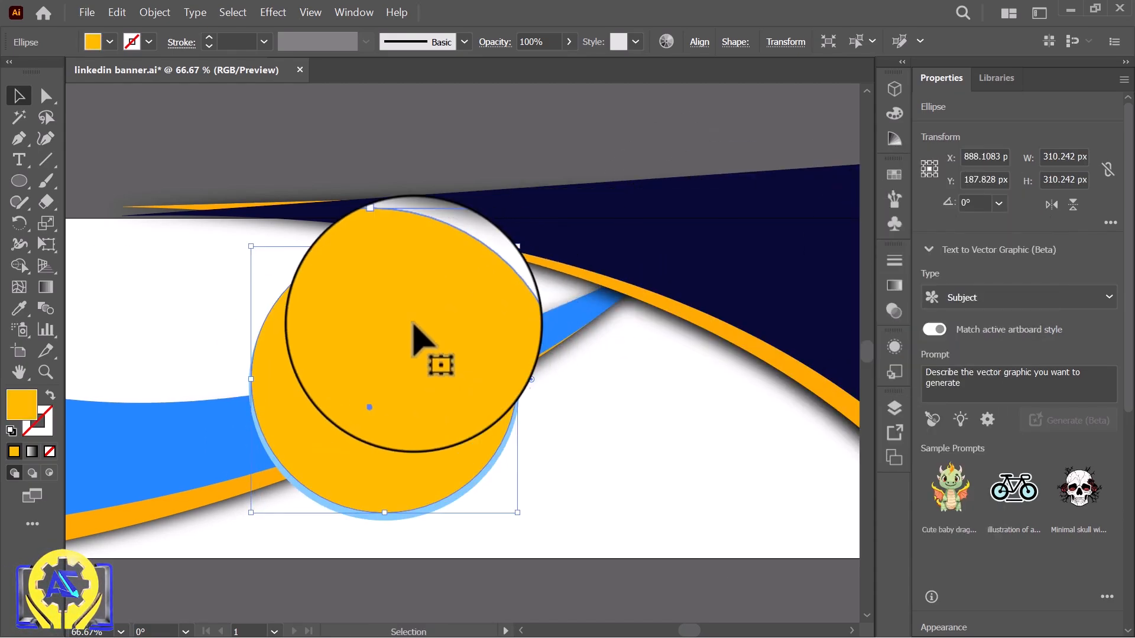
Resize the yellow-orange circle to about 309 px, duplicate it slightly higher and give the copy the corner shape's navy colour
left_click_drag(251, 247, 258, 253)
left_click_drag(410, 411, 448, 392)
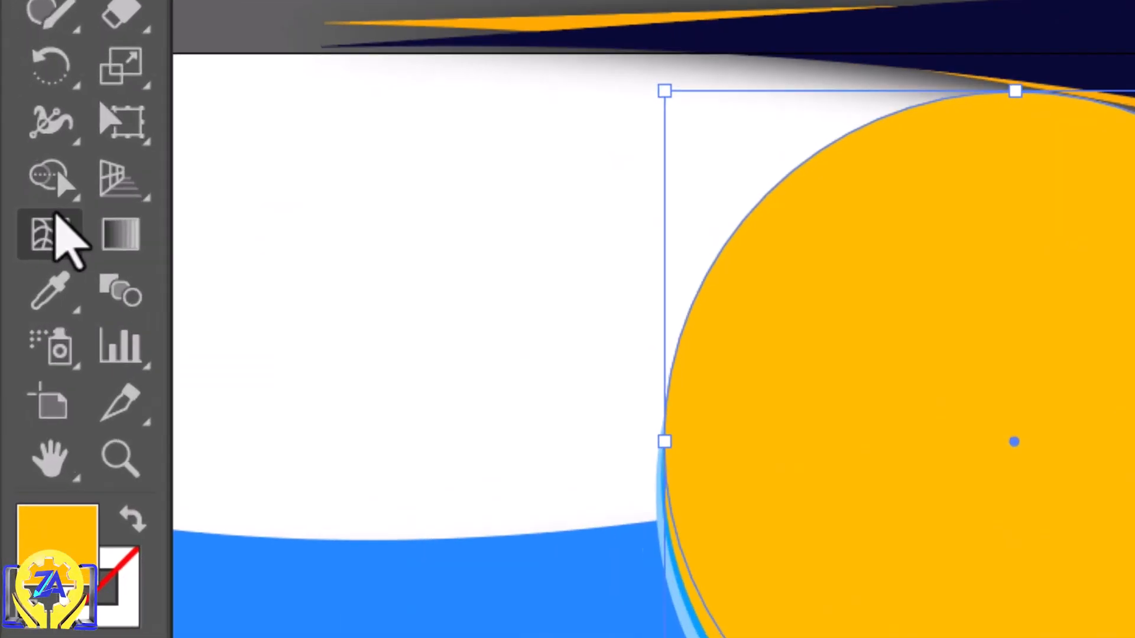
left_click(52, 296)
left_click(746, 289)
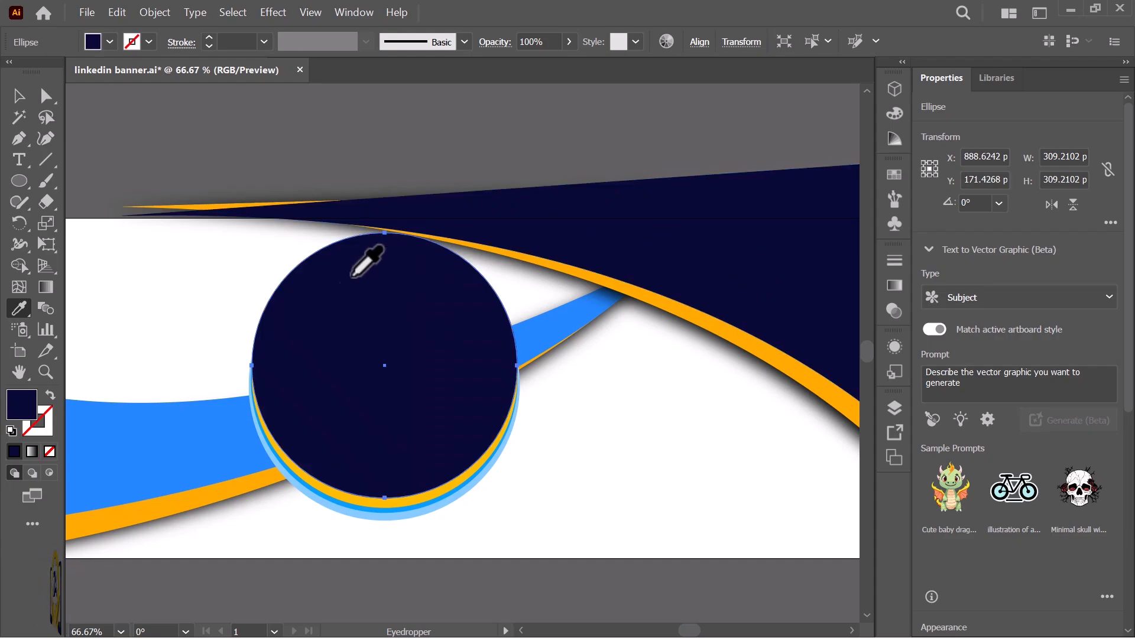
left_click(17, 101)
Duplicate the navy circle slightly higher and fill the copy with white (ffffff)
left_click_drag(412, 431, 408, 407)
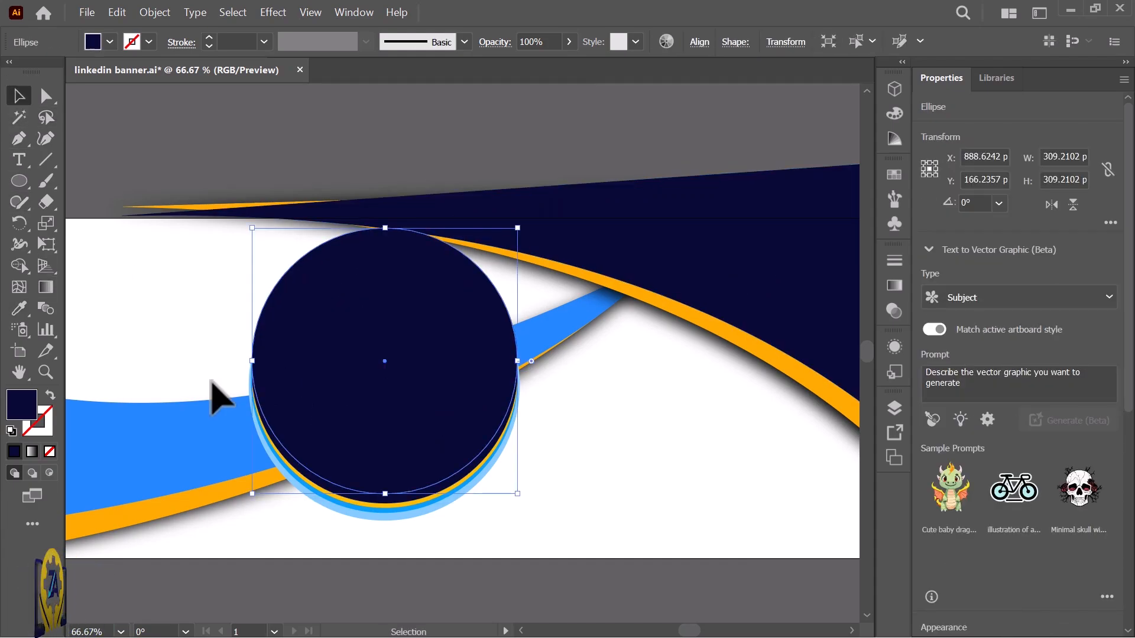
double_click(27, 417)
left_click_drag(654, 329, 475, 244)
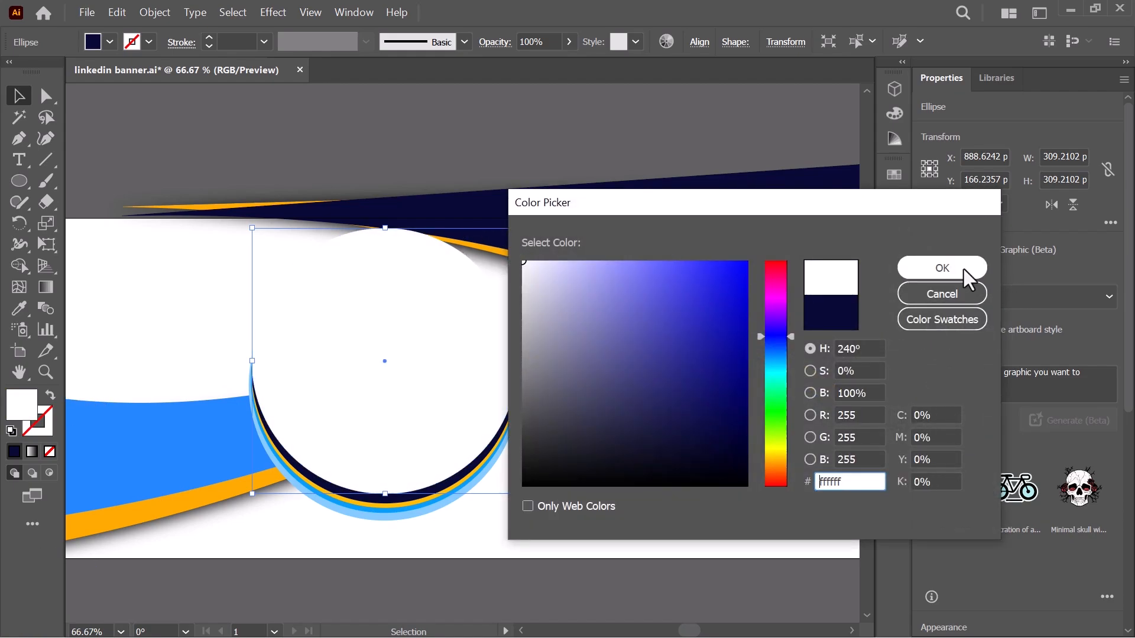
left_click(942, 269)
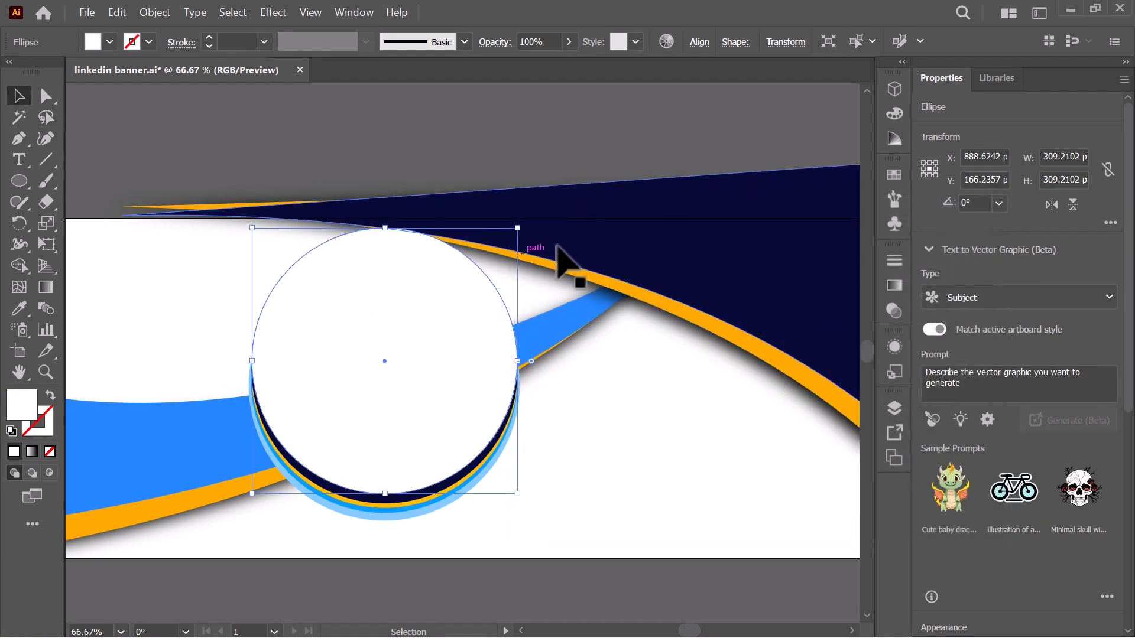
Shrink the white circle to about 278 px, centre it inside the navy circle as an even ring and deselect it
left_click_drag(519, 230, 509, 260)
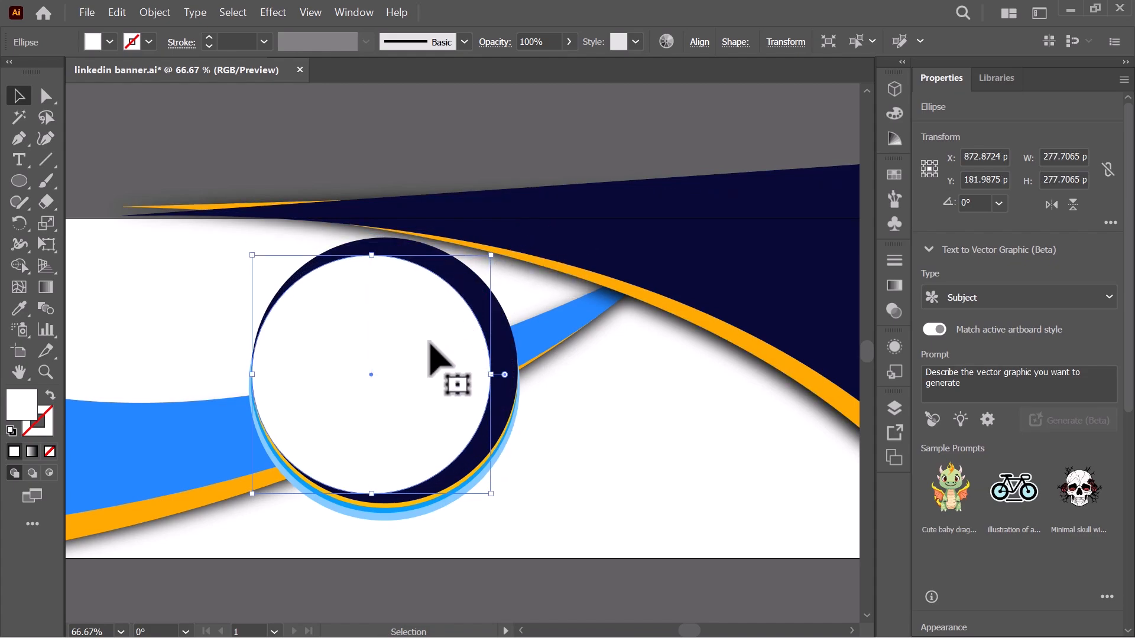
left_click_drag(432, 340, 439, 338)
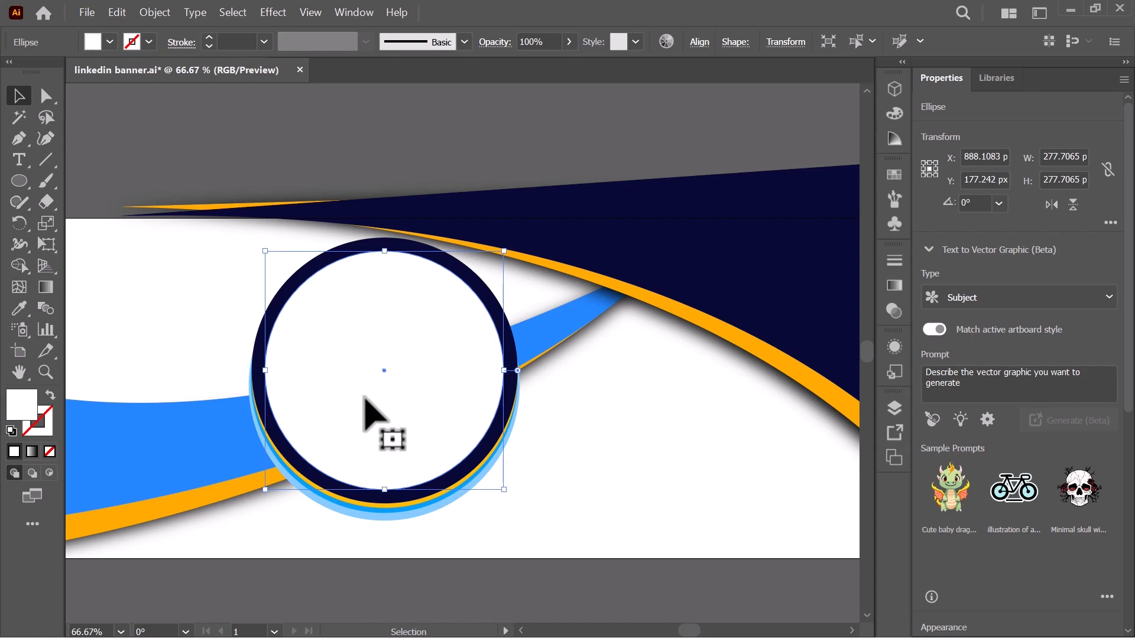
left_click(551, 498)
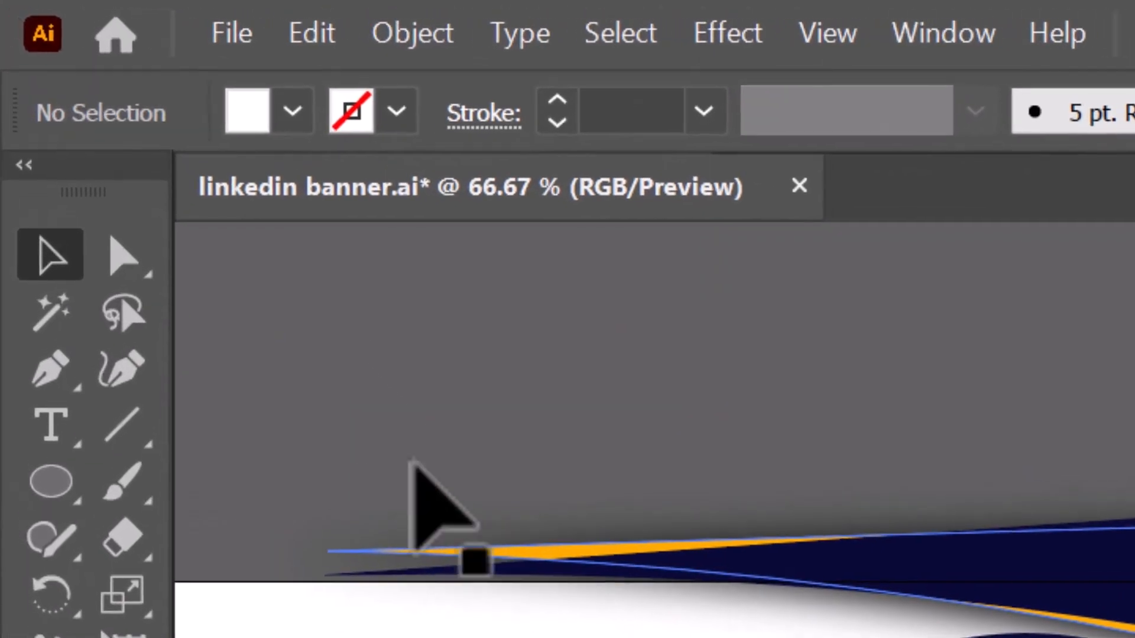
Place the image jpeg za logo final-01.jpg from the Pictures folder over the white circle, about 341 px wide
left_click(87, 12)
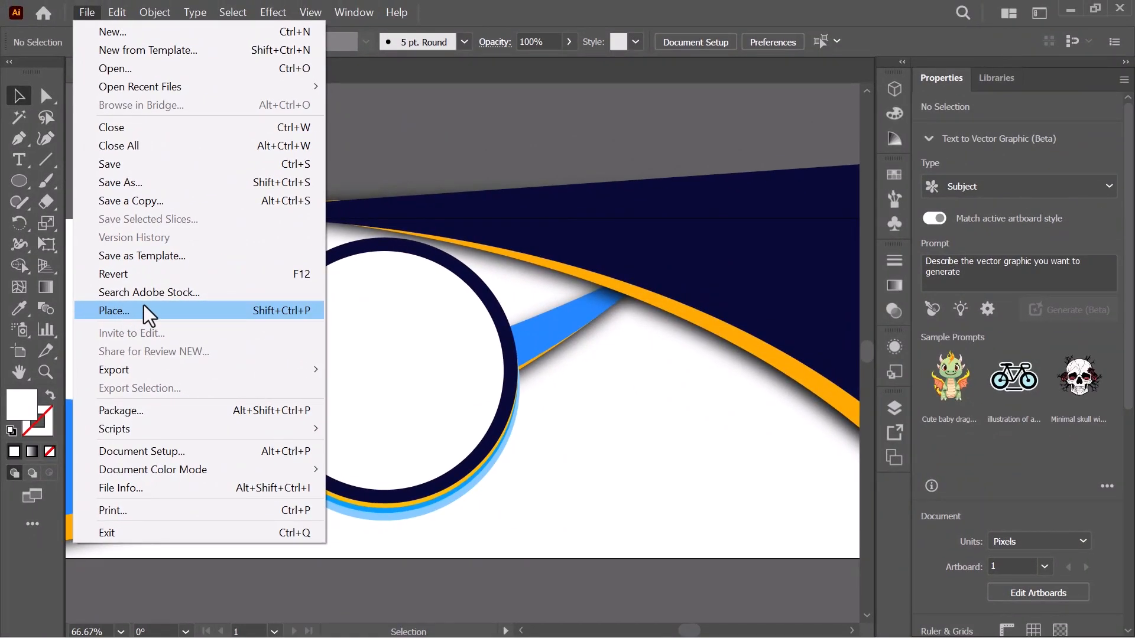
left_click(144, 305)
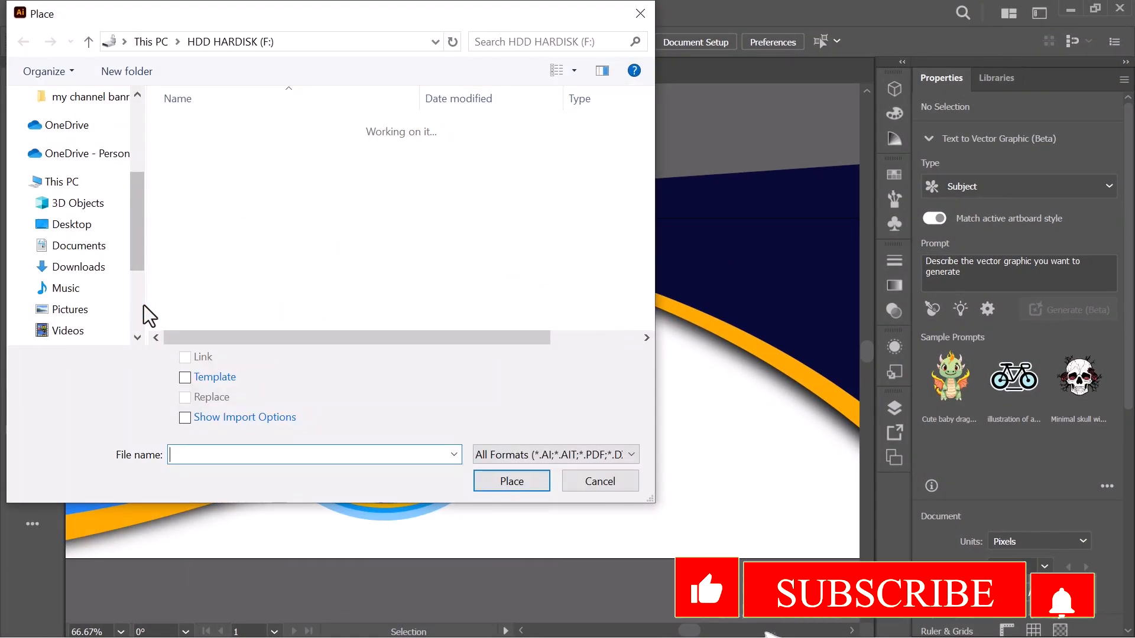
left_click(69, 309)
left_click(216, 264)
left_click(509, 481)
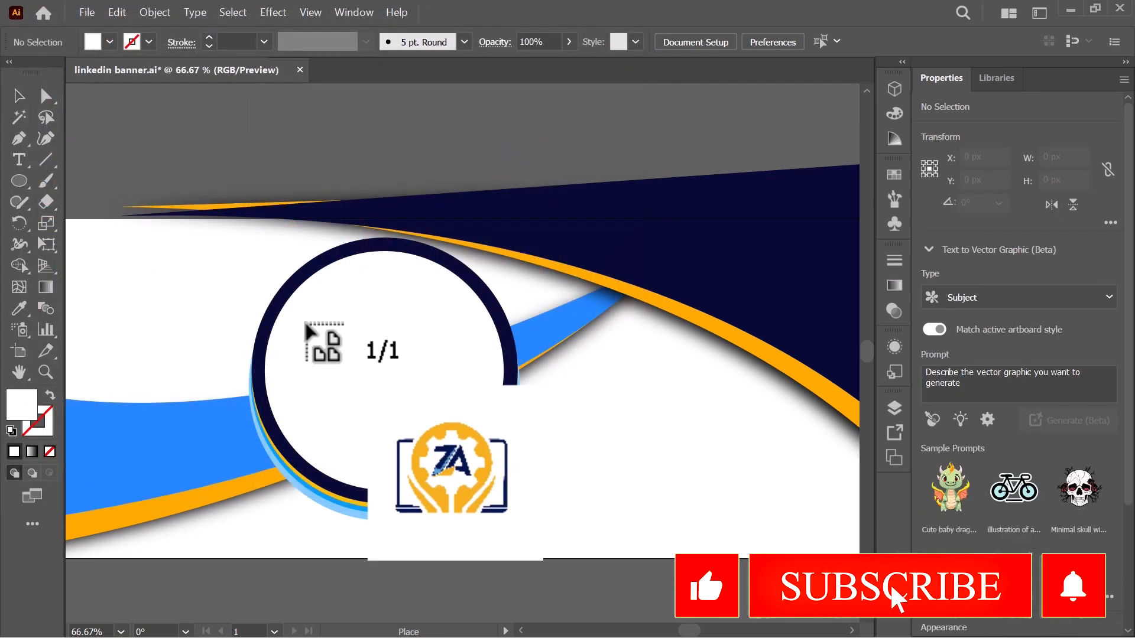
left_click_drag(734, 528, 750, 535)
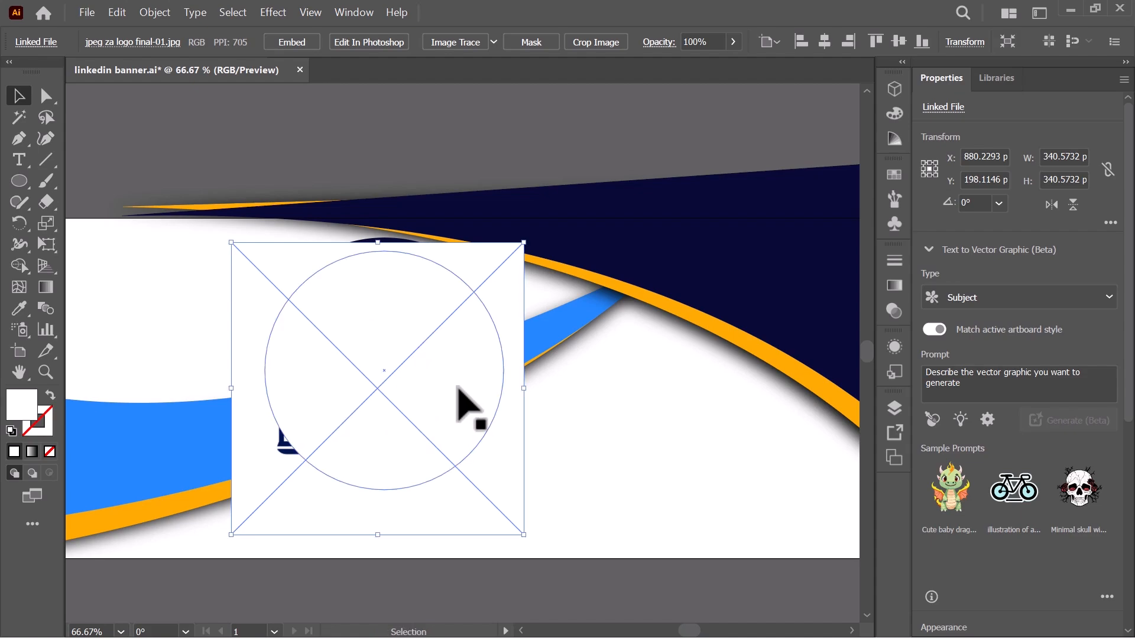
Clip the placed logo image to the white circle with a clipping mask, keeping the logo stacked behind the circle
left_click(457, 388, "shift")
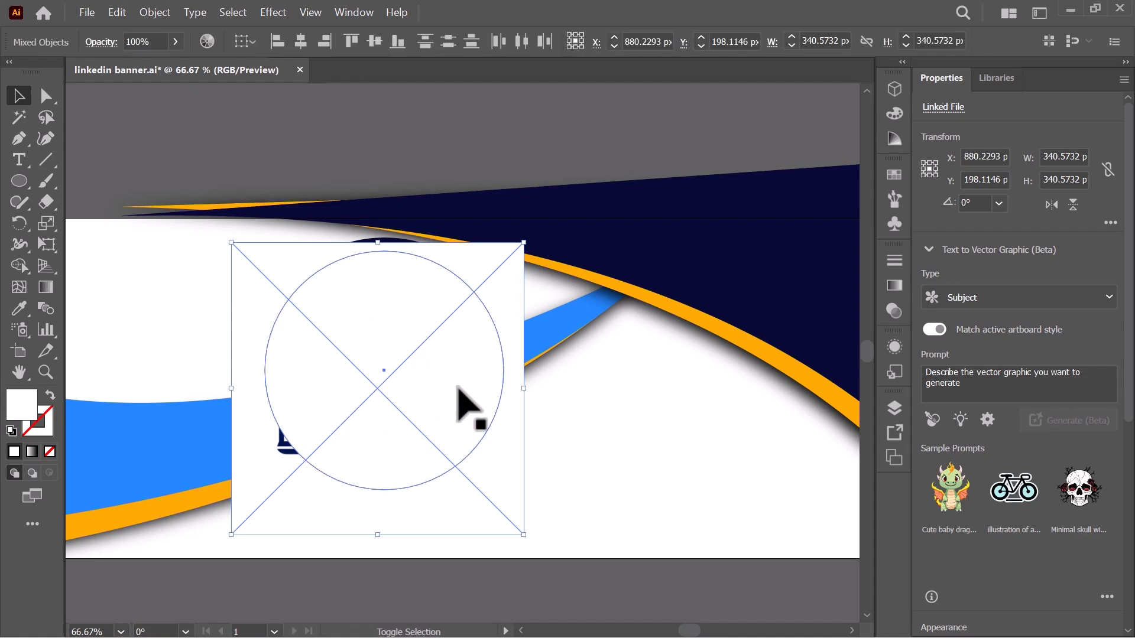
right_click(457, 388)
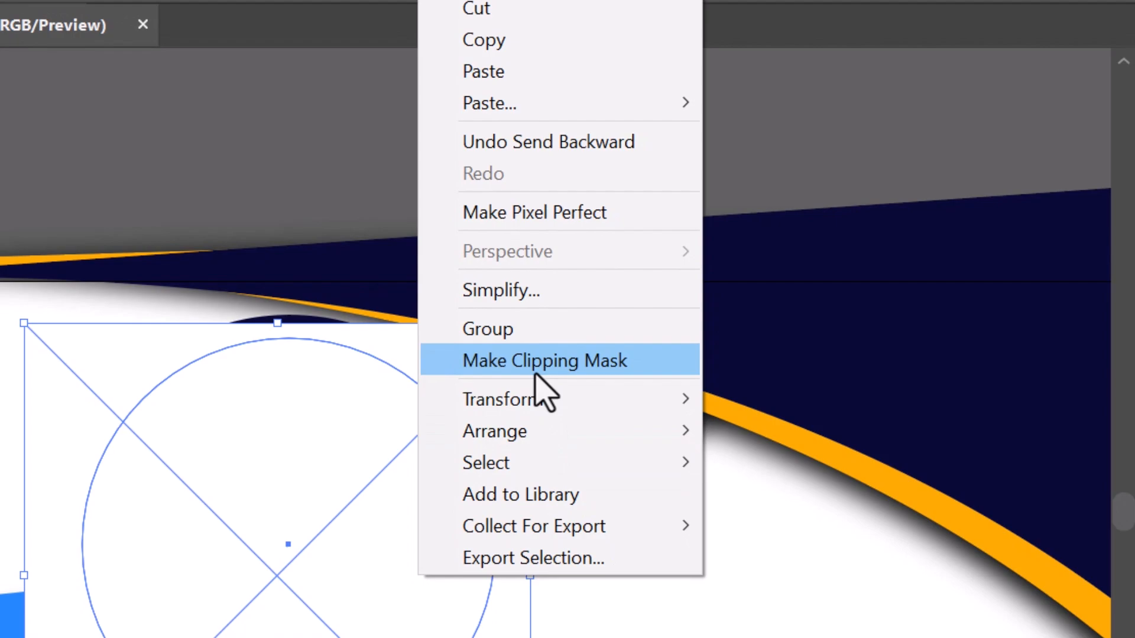
left_click(537, 371)
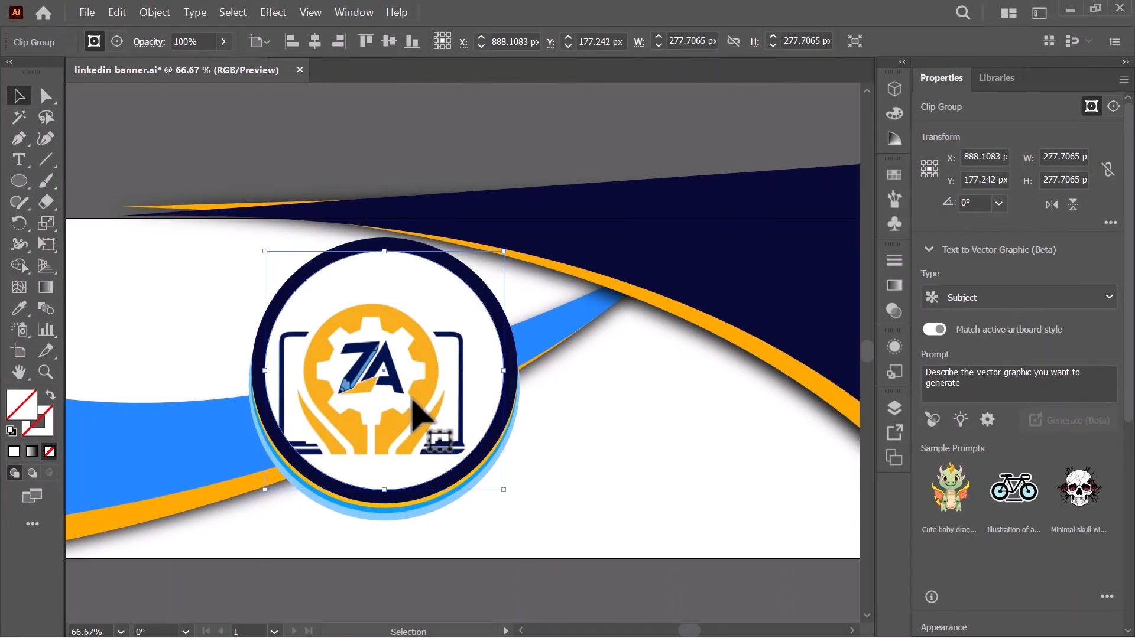
Reposition the logo inside the clip group so it sits centred in the navy ring, and leave isolation mode
double_click(411, 399)
left_click_drag(389, 366, 401, 348)
key("Escape")
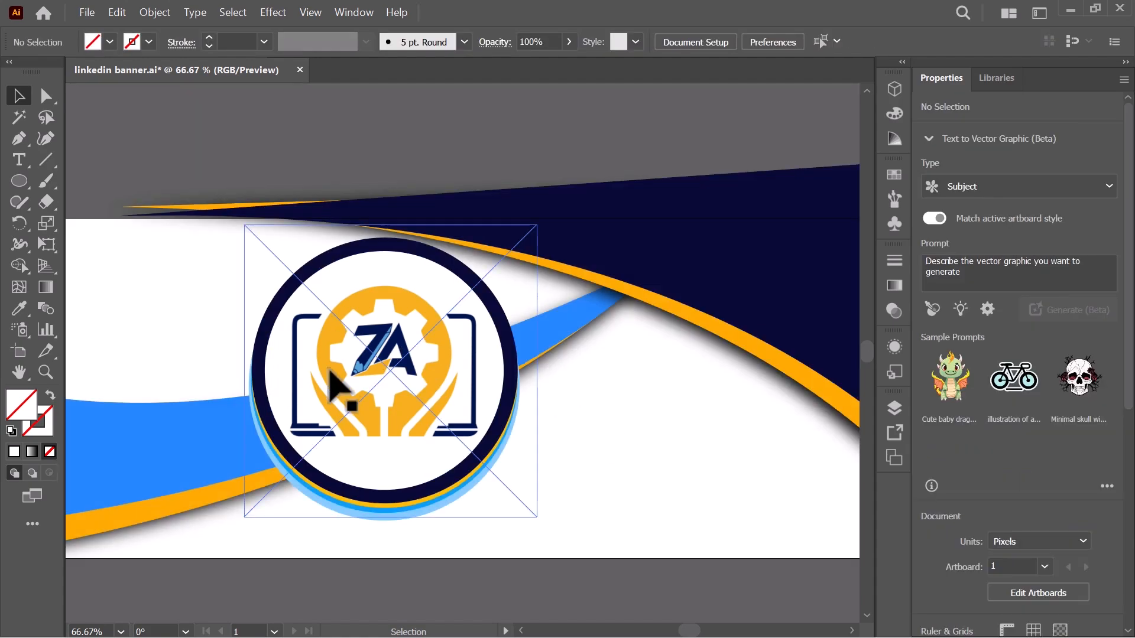
Draw a thin flat ellipse about 129 by 3 px just below the circles and centre it under them
scroll(504, 470, "up", 2)
scroll(502, 471, "left", 4)
scroll(507, 481, "down", 3)
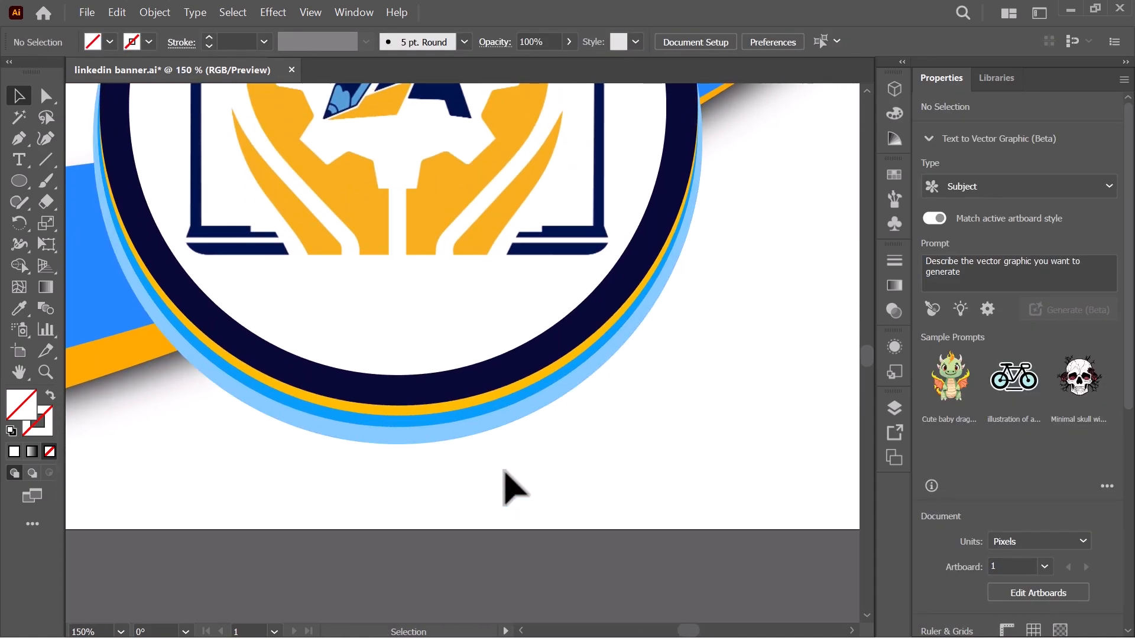
left_click(20, 181)
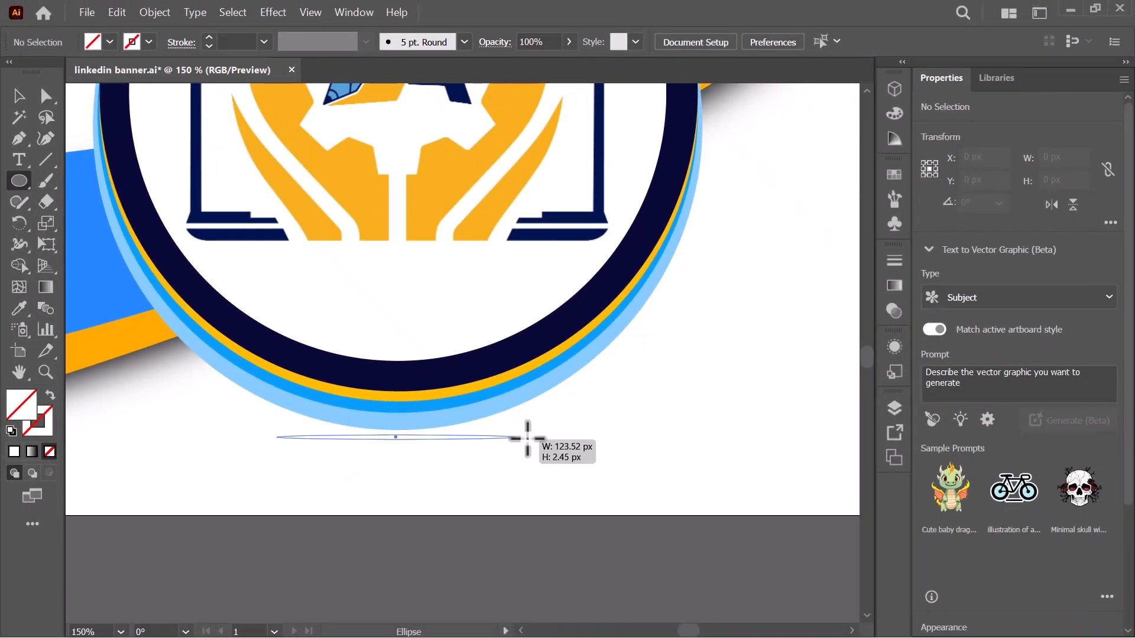
left_click_drag(529, 440, 526, 438)
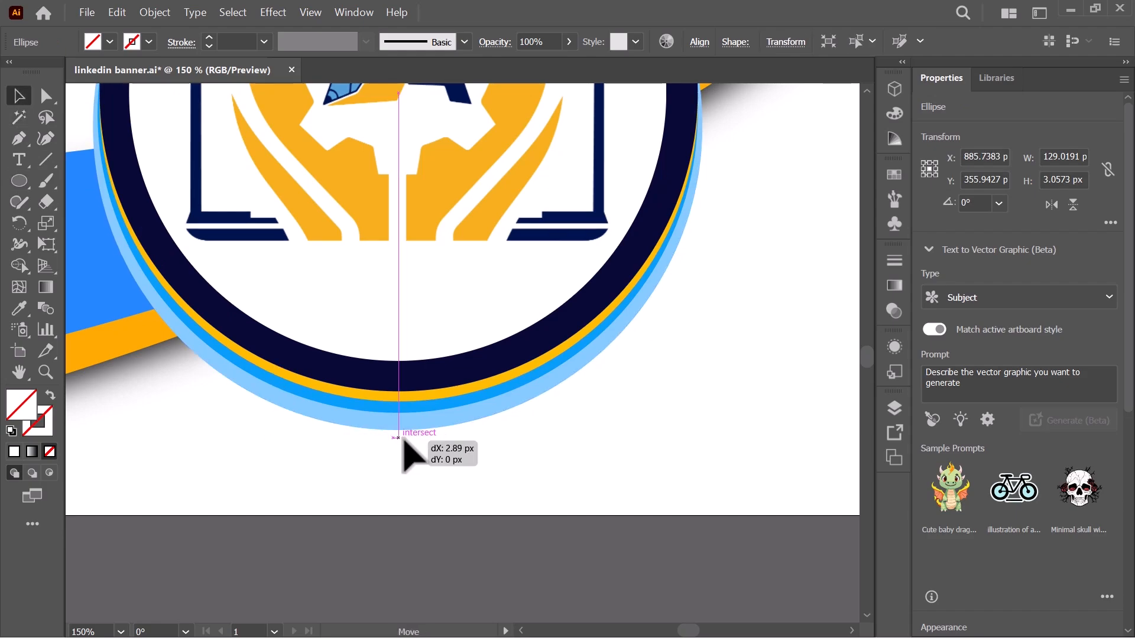
Fill the thin ellipse with white
double_click(20, 407)
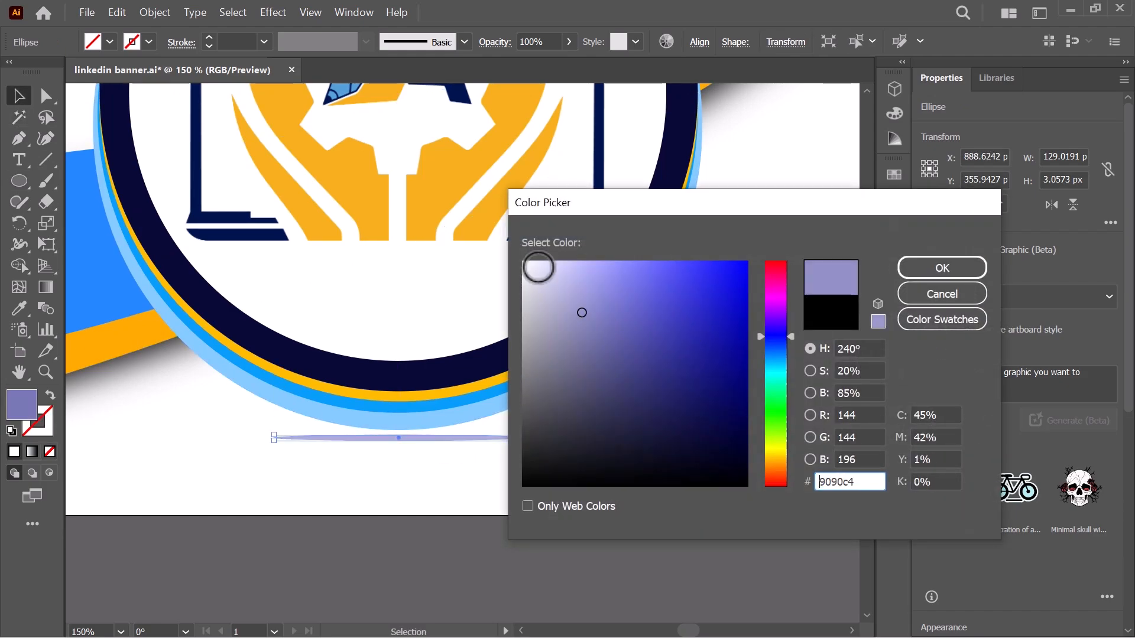
left_click(534, 264)
left_click(942, 275)
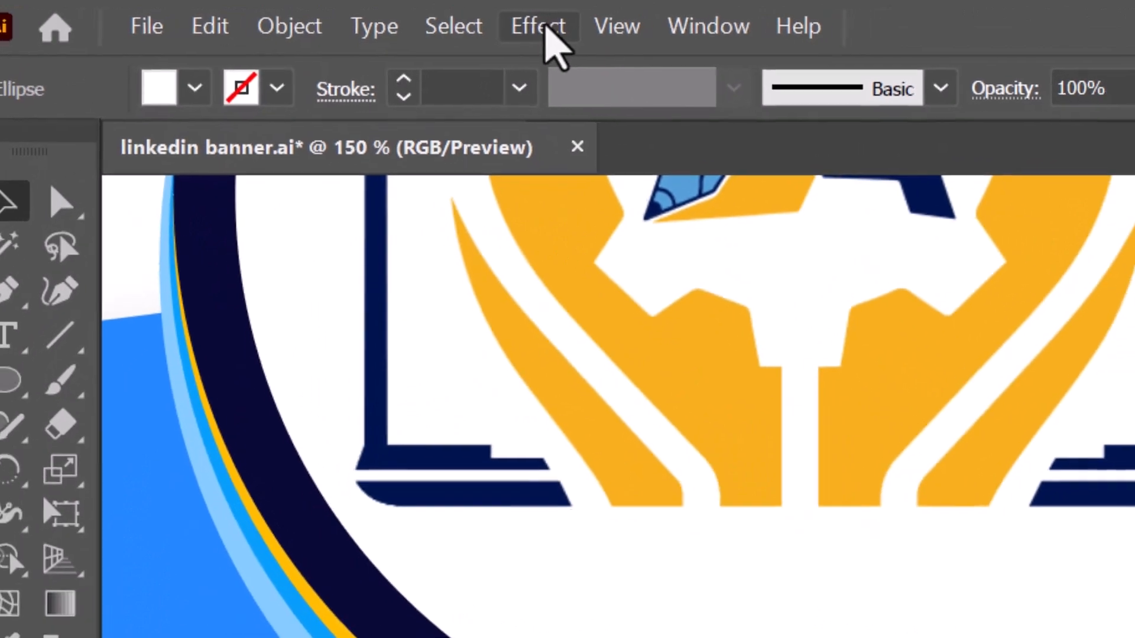
Apply a black Multiply drop shadow to the thin ellipse at 100% opacity with an X offset of -1 px, close beneath it
left_click(549, 29)
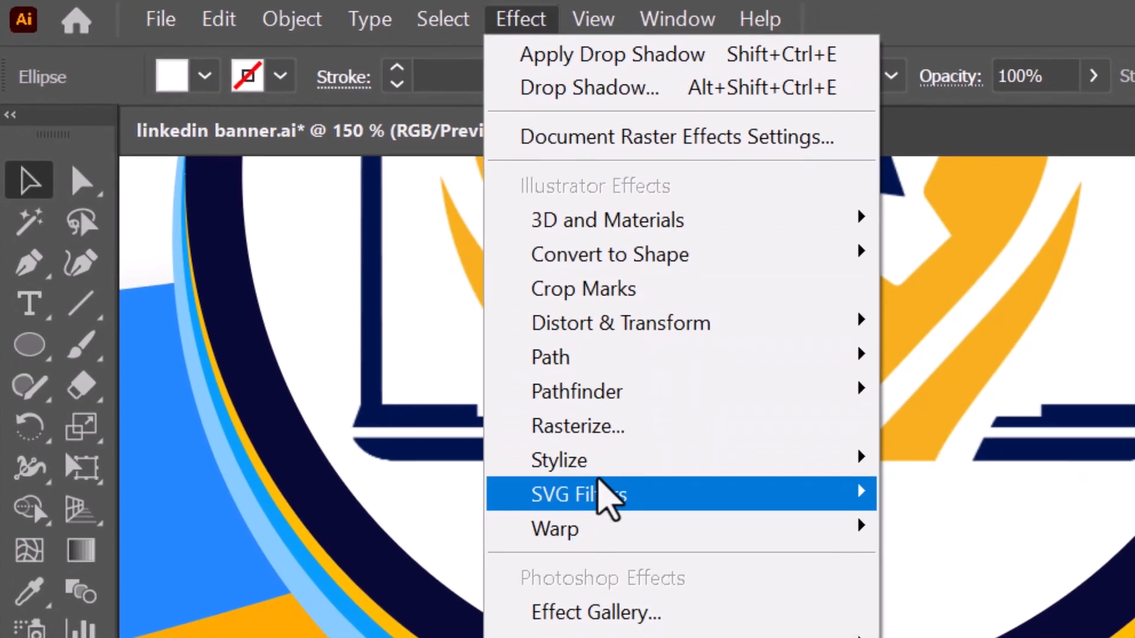
mouse_move(639, 466)
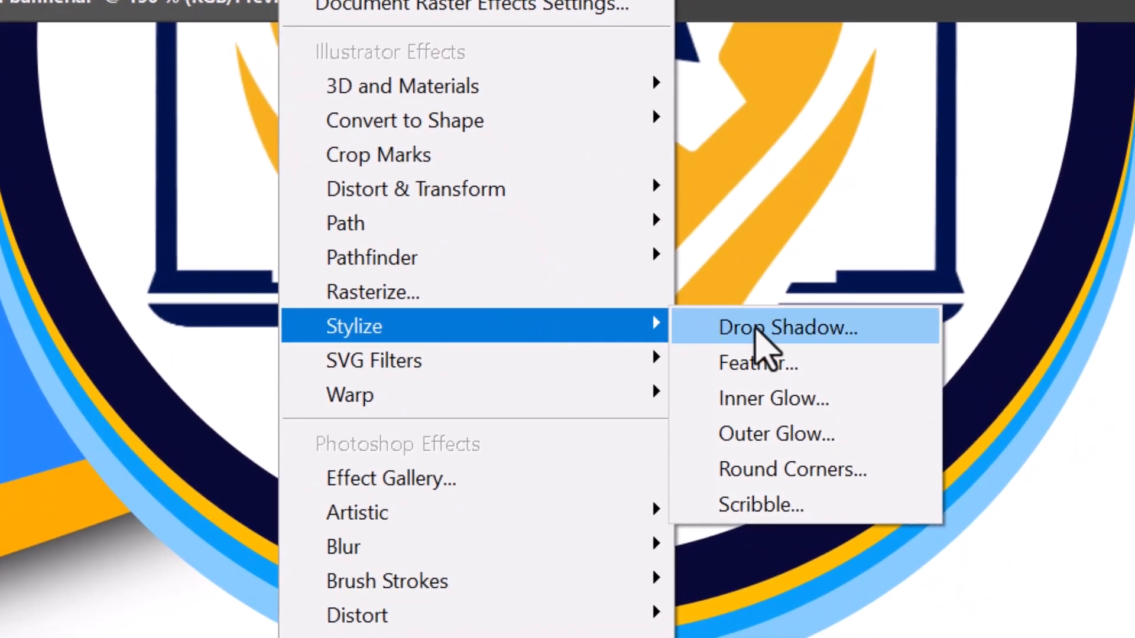
left_click(757, 329)
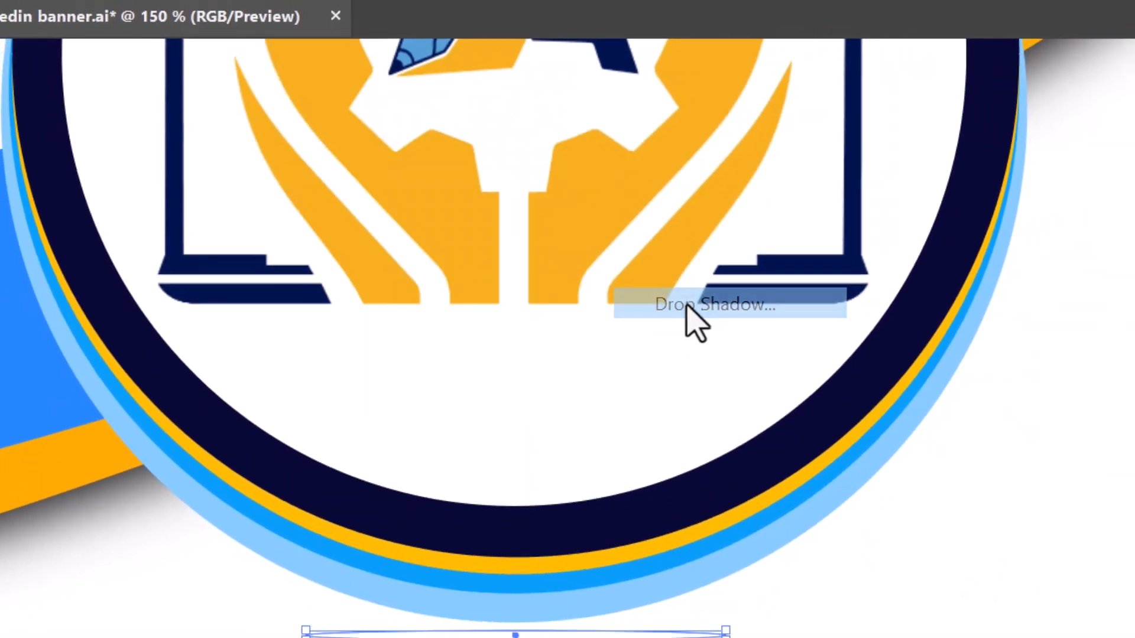
scroll(871, 477, "up", 17)
scroll(855, 449, "up", 12)
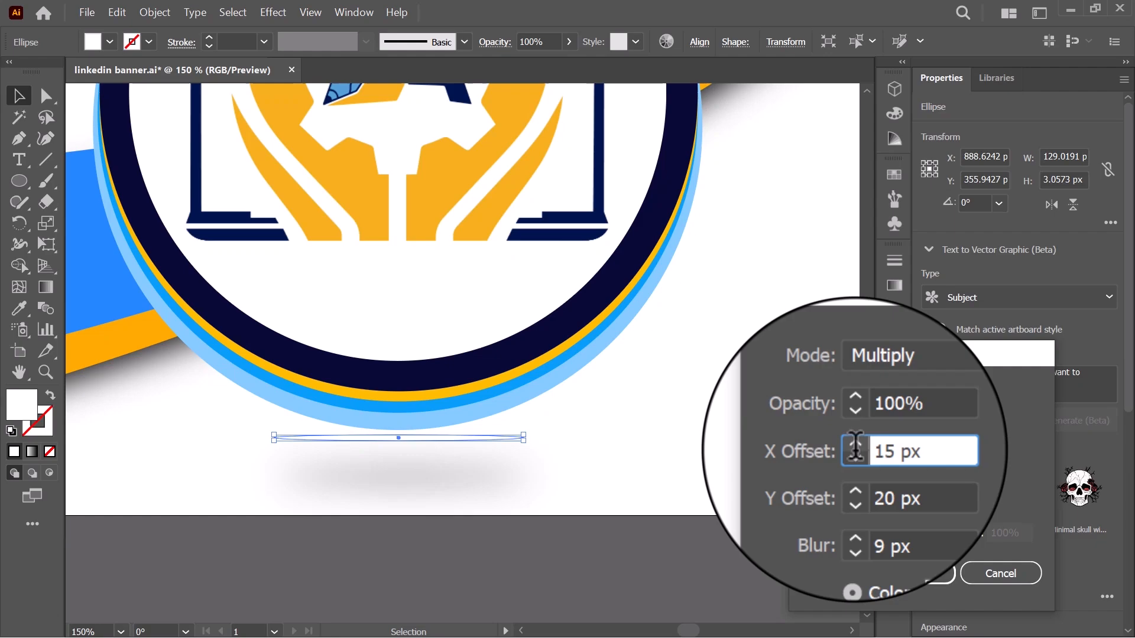
left_click(855, 509)
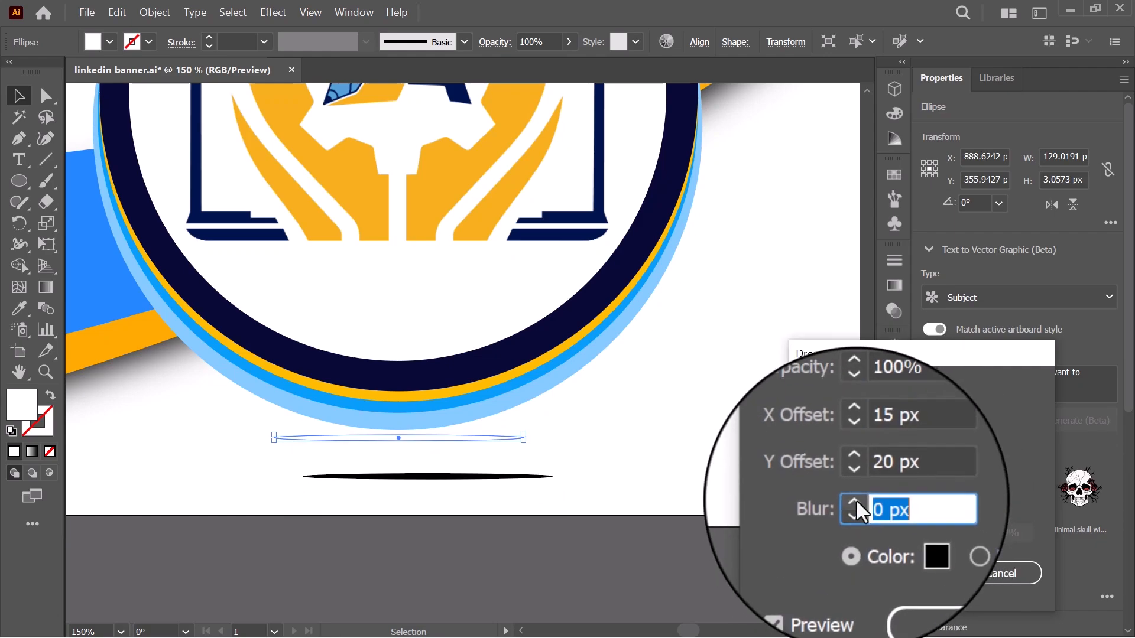
left_click(855, 502)
left_click(855, 482)
left_click(855, 455)
left_click(851, 482)
left_click(932, 569)
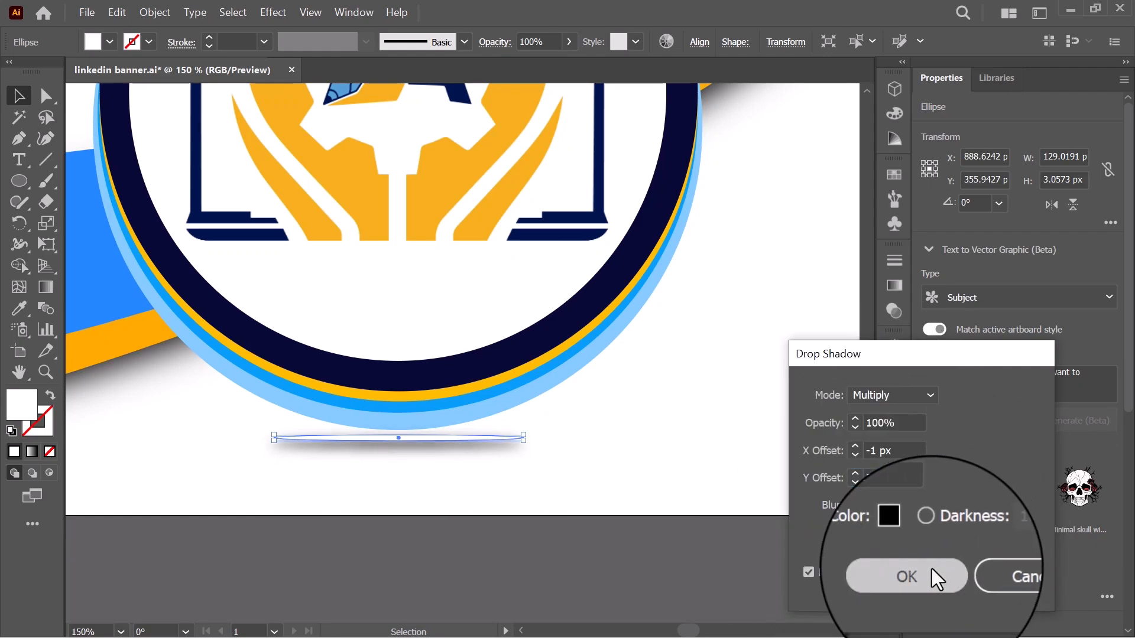
Nudge the thin white shadow ellipse 2 px further down beneath the circles
left_click(644, 437)
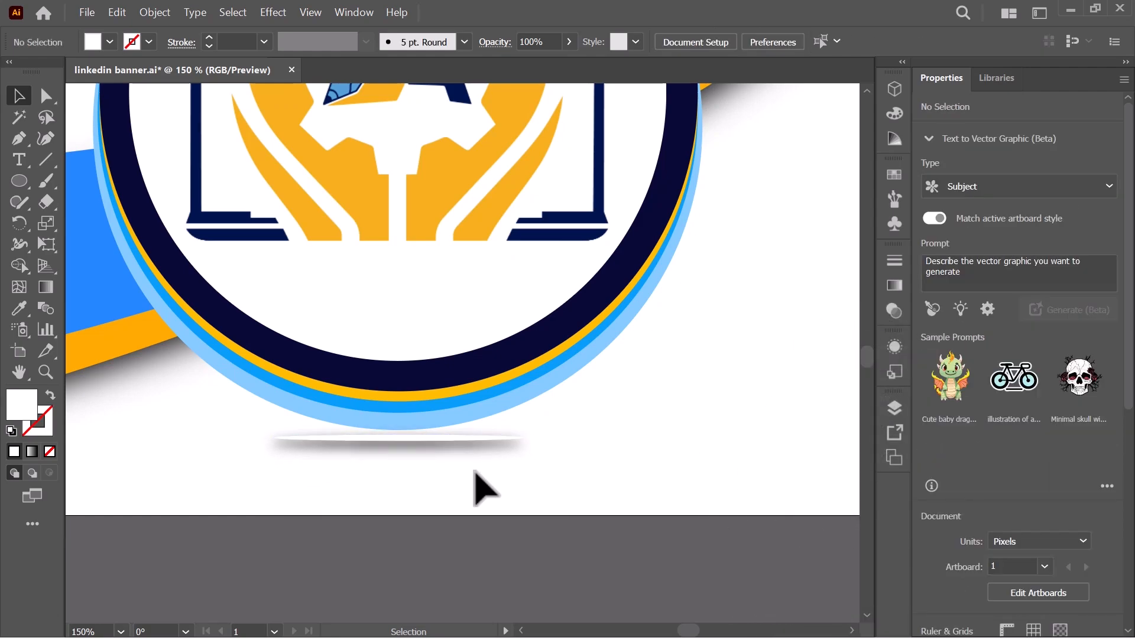
left_click(408, 448)
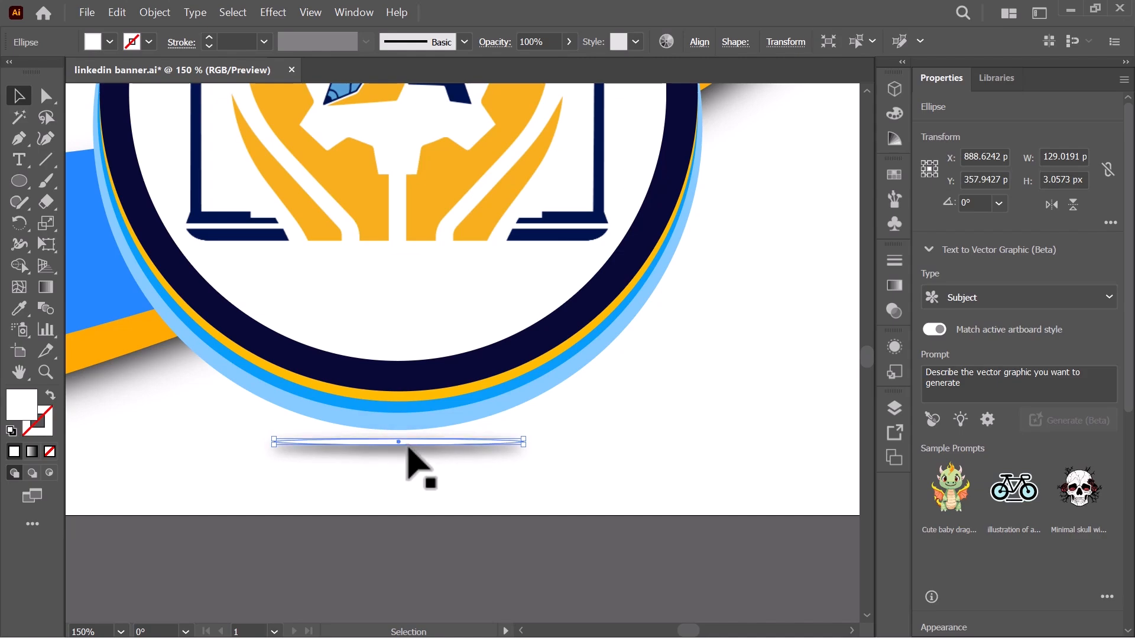
left_click(582, 464)
scroll(468, 379, "down", 3)
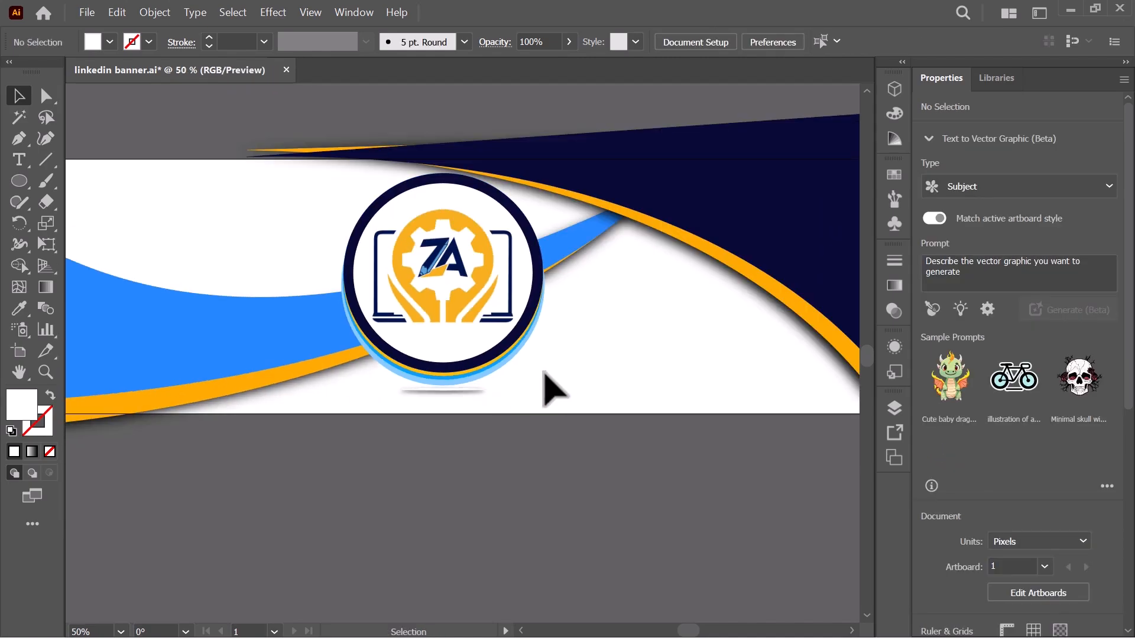
scroll(543, 374, "down", 2)
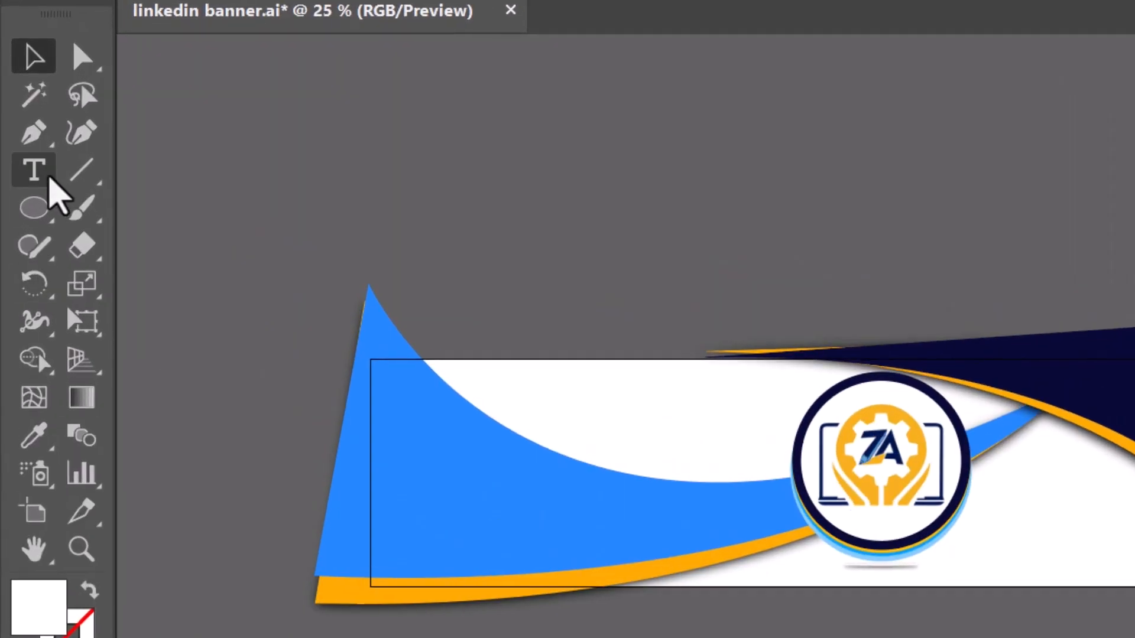
Add the heading text "ZA ACDAEMY" on the white area near the banner's upper left
left_click(20, 161)
left_click(276, 275)
type("ZA ACDA")
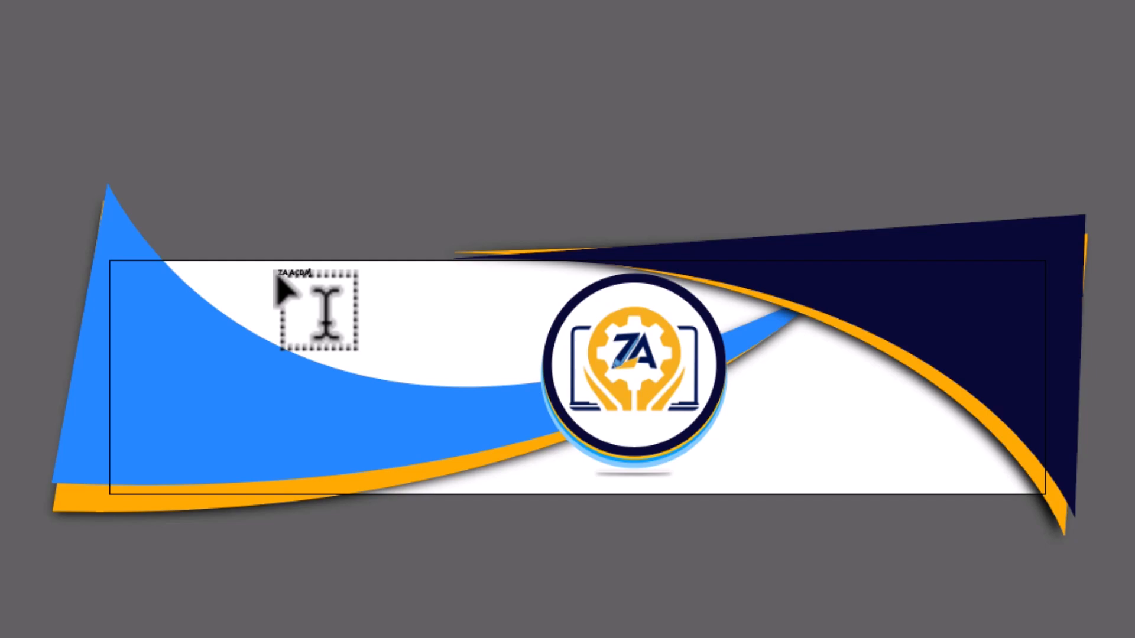
type("EMY")
left_click(20, 96)
Enlarge the heading to about 569 px wide and position it just left of the circular badge
left_click_drag(325, 278, 631, 331)
left_click_drag(379, 294, 311, 290)
left_click_drag(562, 327, 519, 320)
left_click_drag(355, 293, 376, 293)
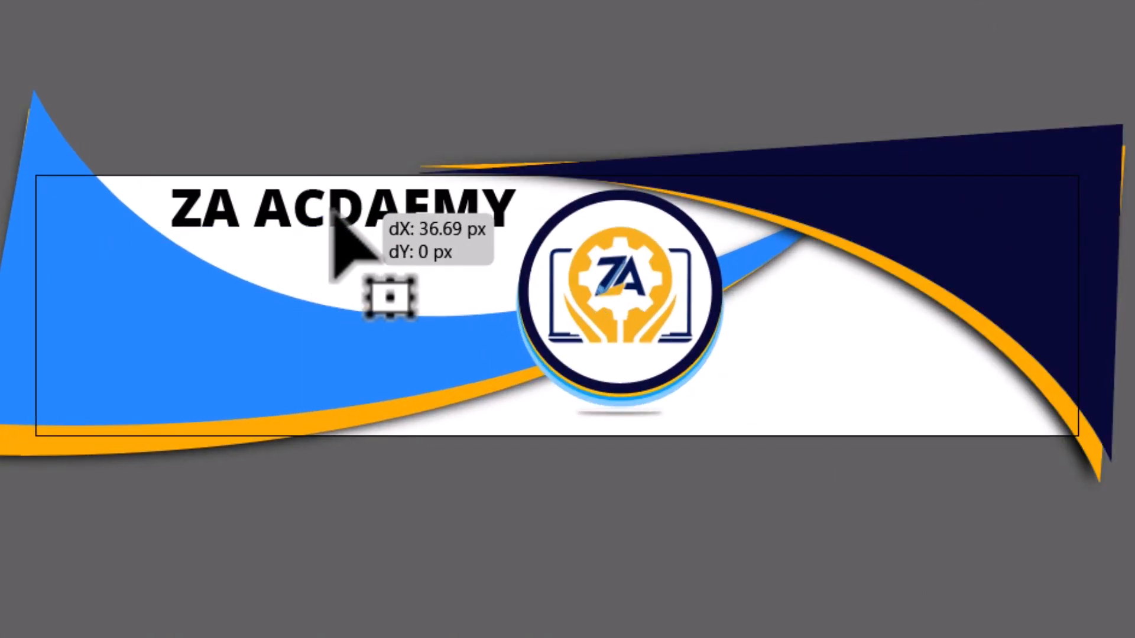
left_click_drag(333, 211, 323, 211)
left_click_drag(514, 222, 542, 223)
Colour "ZA" orange and "ACDAEMY" navy with colours sampled from the banner's shapes
double_click(228, 203)
double_click(229, 205)
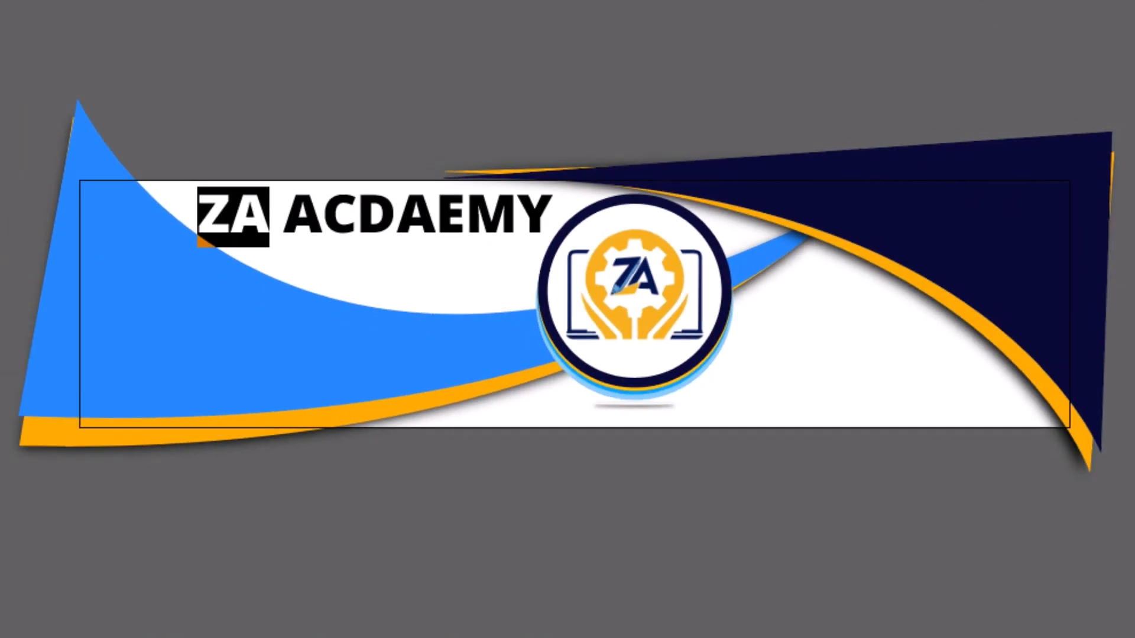
left_click(16, 263)
left_click(177, 431)
left_click(28, 48)
left_click_drag(465, 225, 665, 231)
left_click(28, 266)
left_click(910, 207)
key("v")
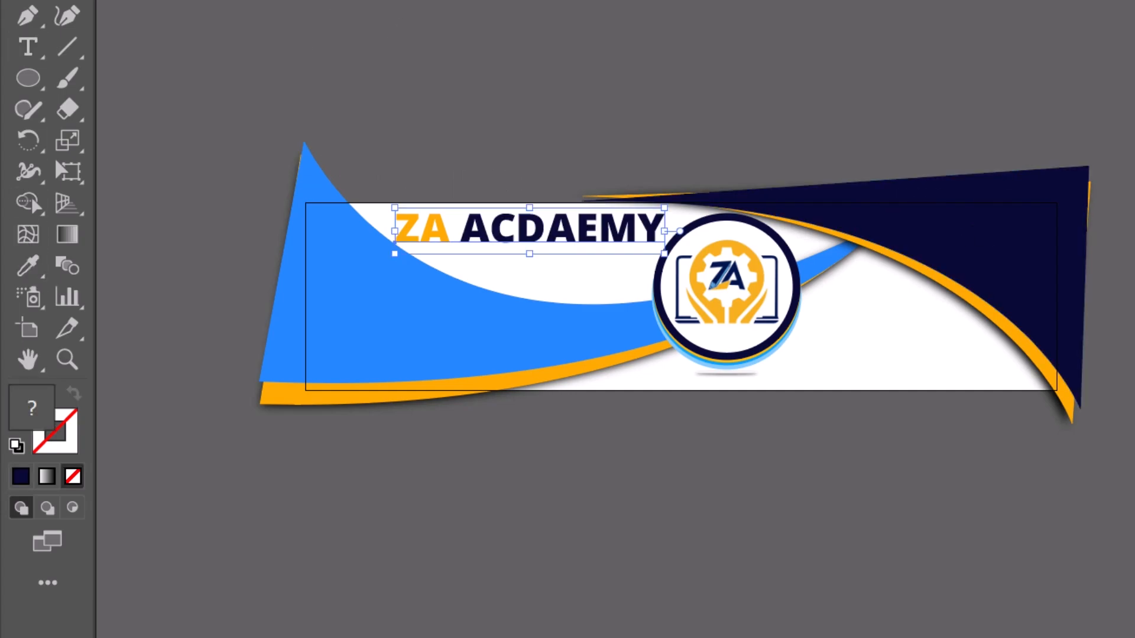
Add the tagline "Alwayes available for you" as a separate text below the heading
left_click(401, 15)
left_click(326, 62)
left_click_drag(492, 232, 494, 238, "alt")
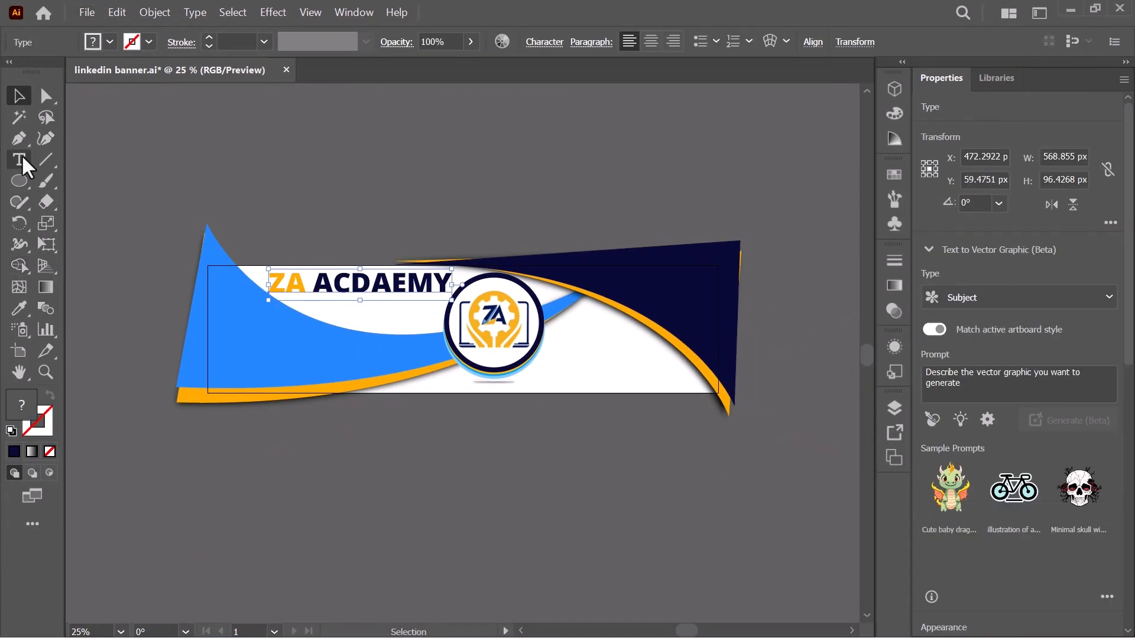
type("ou")
key("Escape")
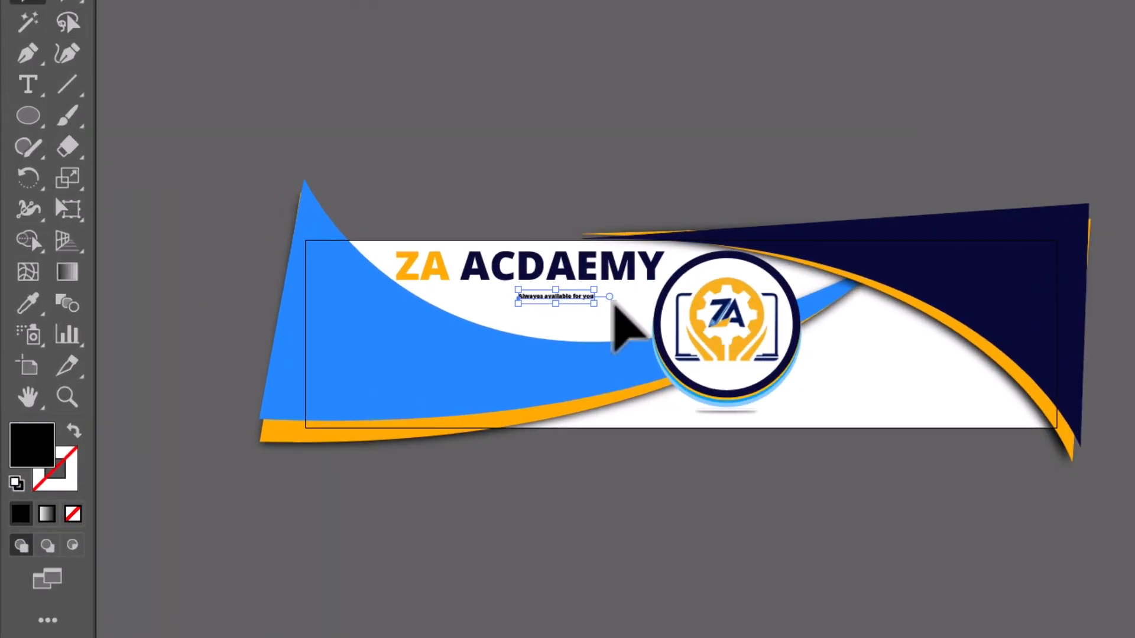
Enlarge the tagline, condense its width and place it beneath the heading beside the badge
left_click_drag(685, 334, 692, 336)
left_click_drag(662, 331, 619, 332)
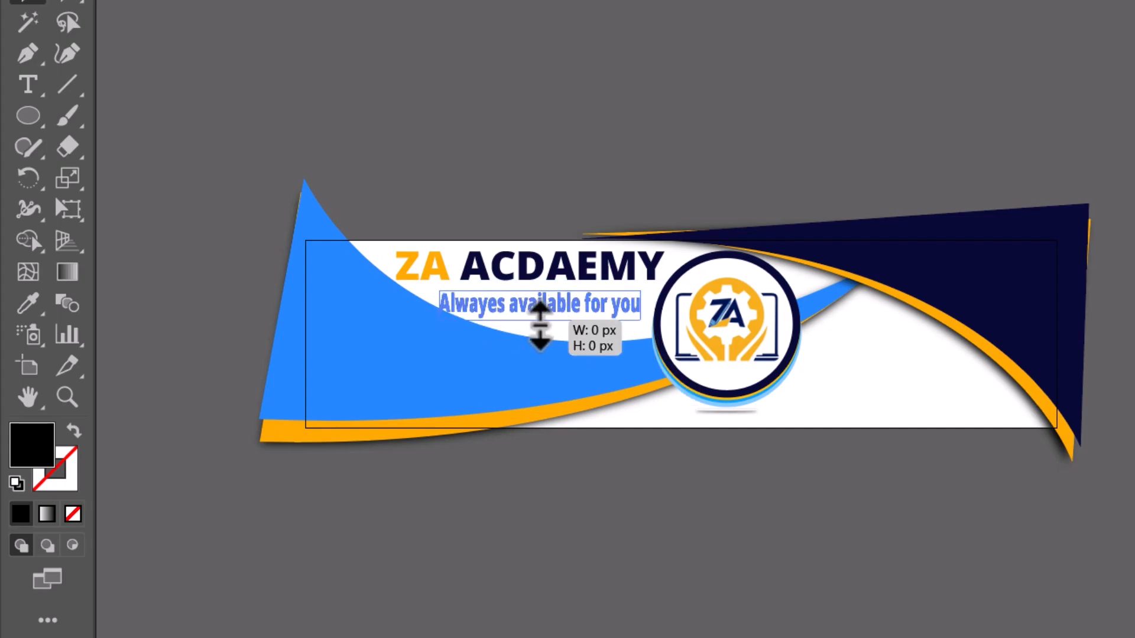
left_click_drag(501, 300, 502, 300)
left_click(854, 379)
Recolour the tagline with the blue sampled from the large curve
left_click(532, 304)
left_click(28, 304)
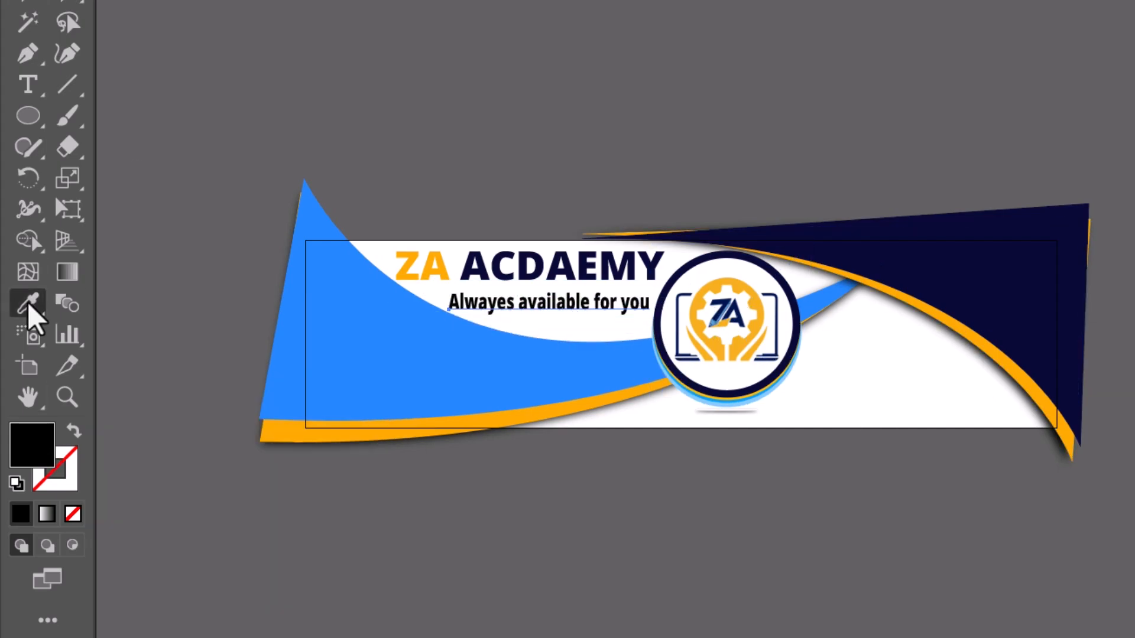
left_click(414, 367)
key("v")
left_click(851, 549)
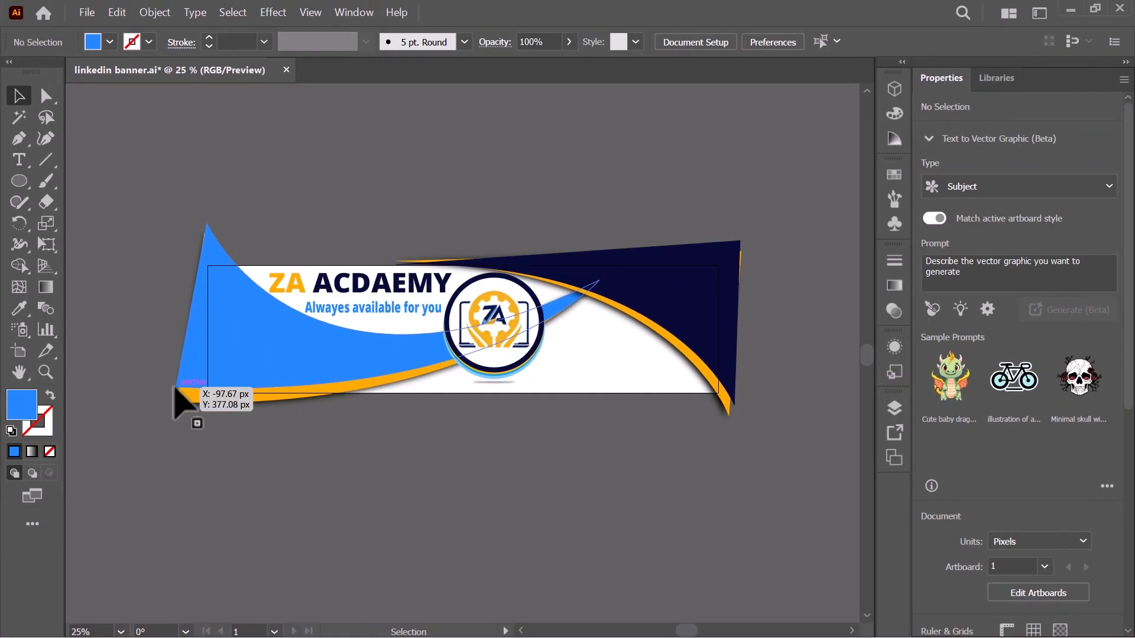
Move the blue curve's lower-left anchor point slightly down to narrow the orange band beneath it
left_click(176, 388)
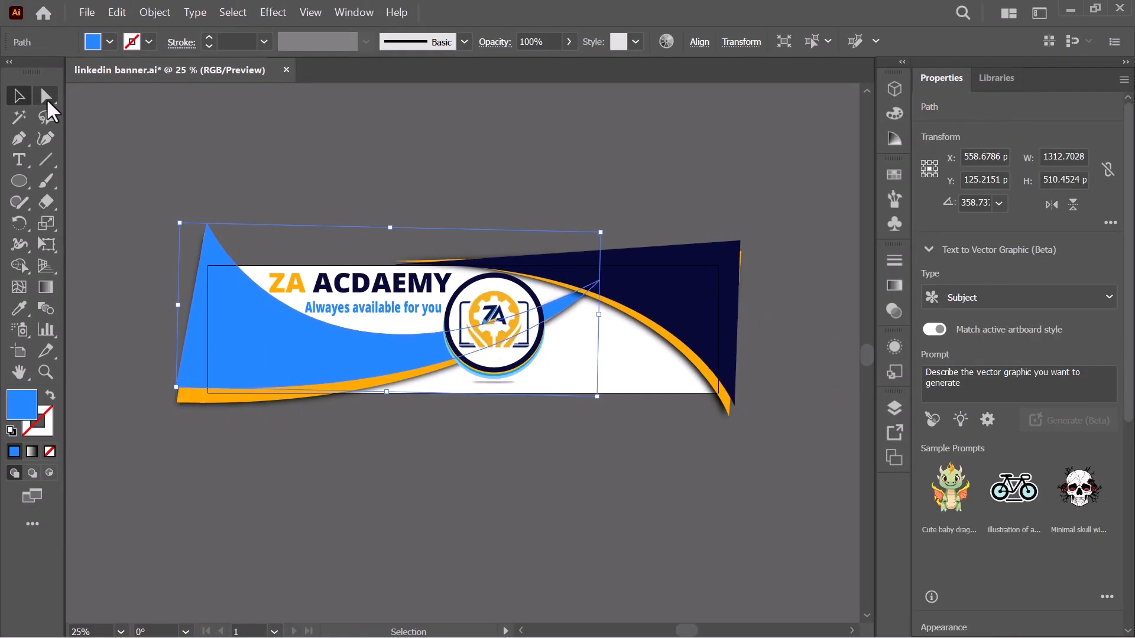
left_click(46, 96)
left_click(176, 389)
left_click_drag(176, 389, 176, 393)
left_click(19, 95)
left_click(624, 391)
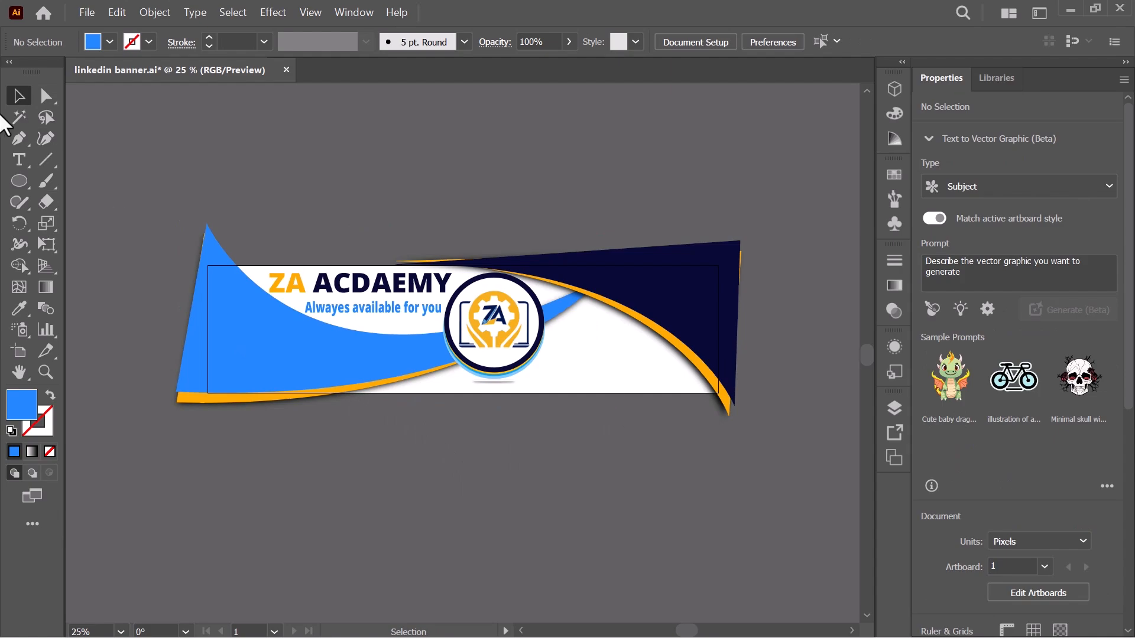
Duplicate the heading onto the blue curve and replace the copy's text with "Follow me on" in navy
left_click(19, 160)
left_click(19, 96)
left_click_drag(344, 288, 301, 339)
double_click(273, 336)
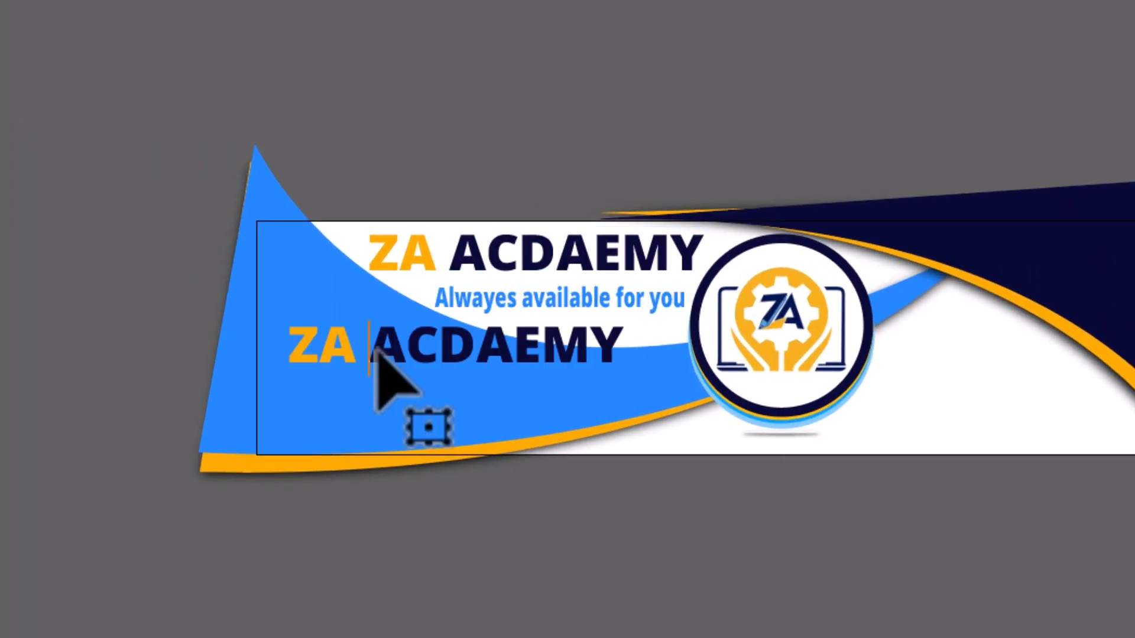
key("BackSpace")
key("BackSpace")
key("BackSpace")
key("ctrl+a")
type("S")
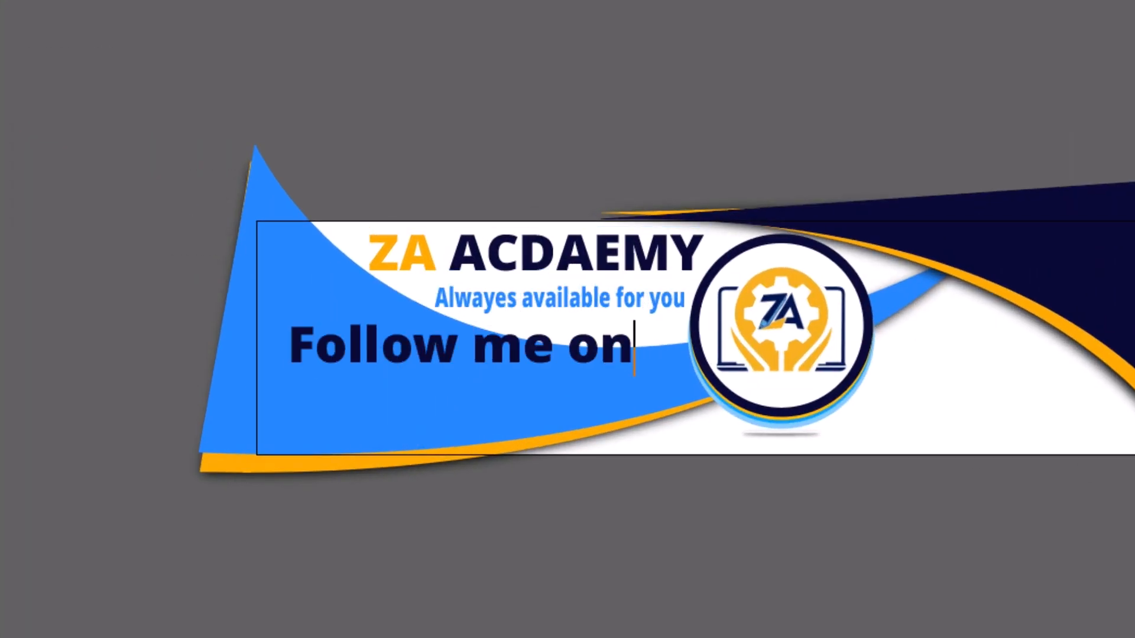
key("Escape")
Shrink "Follow me on" to about 284 px wide and place it near the artboard's left edge
left_click_drag(634, 348, 472, 348)
left_click_drag(392, 341, 372, 321)
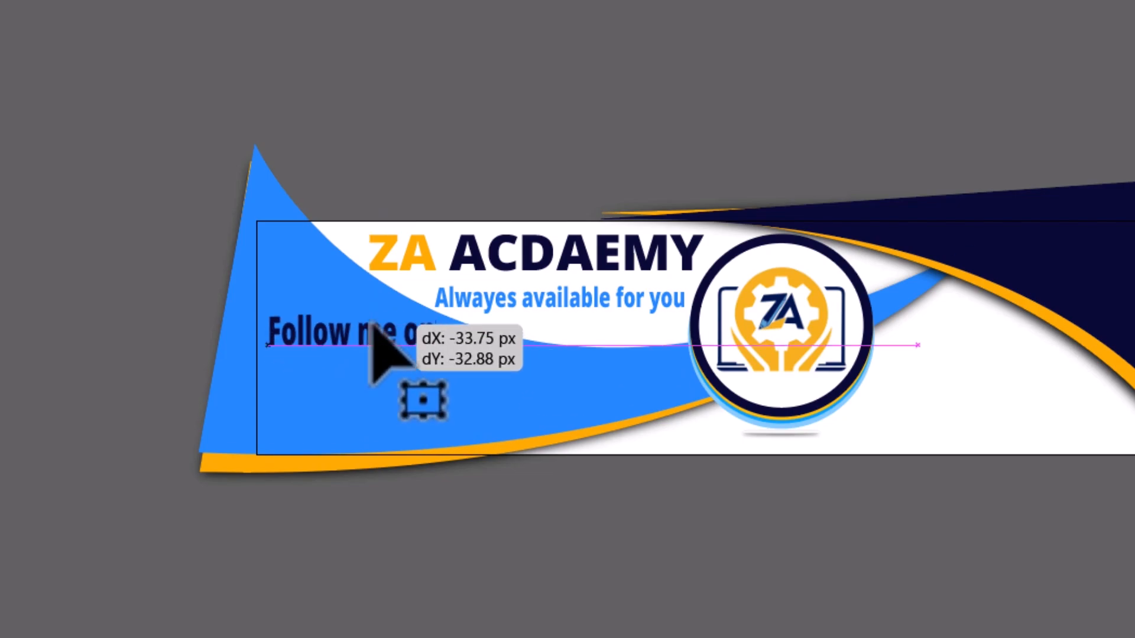
left_click_drag(451, 357, 435, 337)
left_click(459, 328)
Place the images facebook.png, instagram.png and youtube icon copy.png into the document below the banner
left_click(236, 112)
left_click(502, 136)
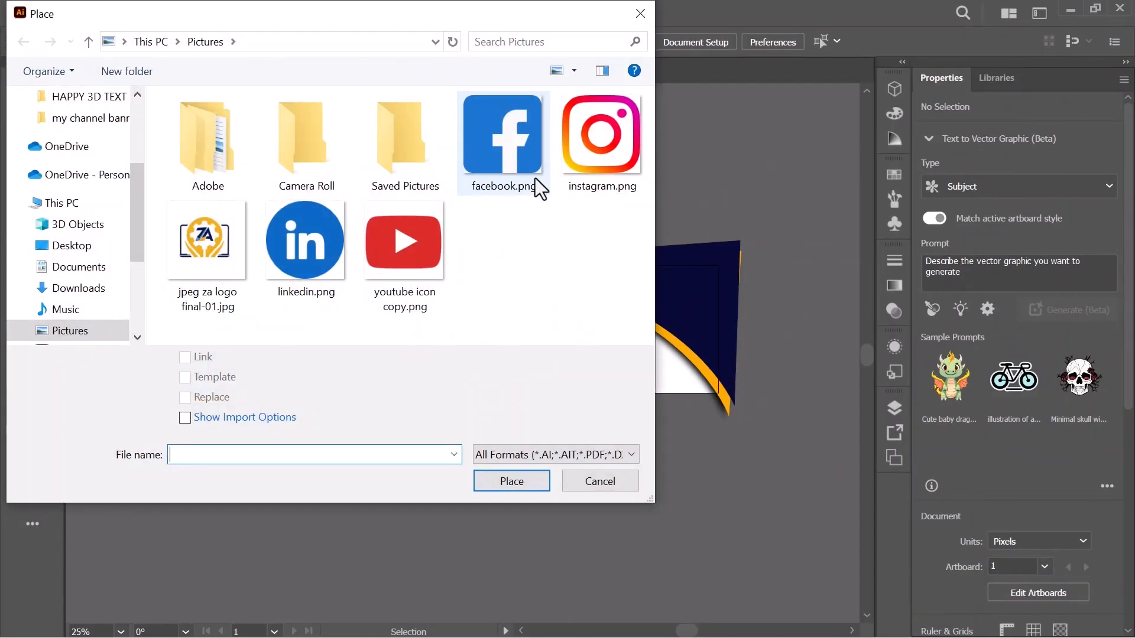
left_click(602, 136, "ctrl")
left_click(423, 248, "ctrl")
left_click(512, 481)
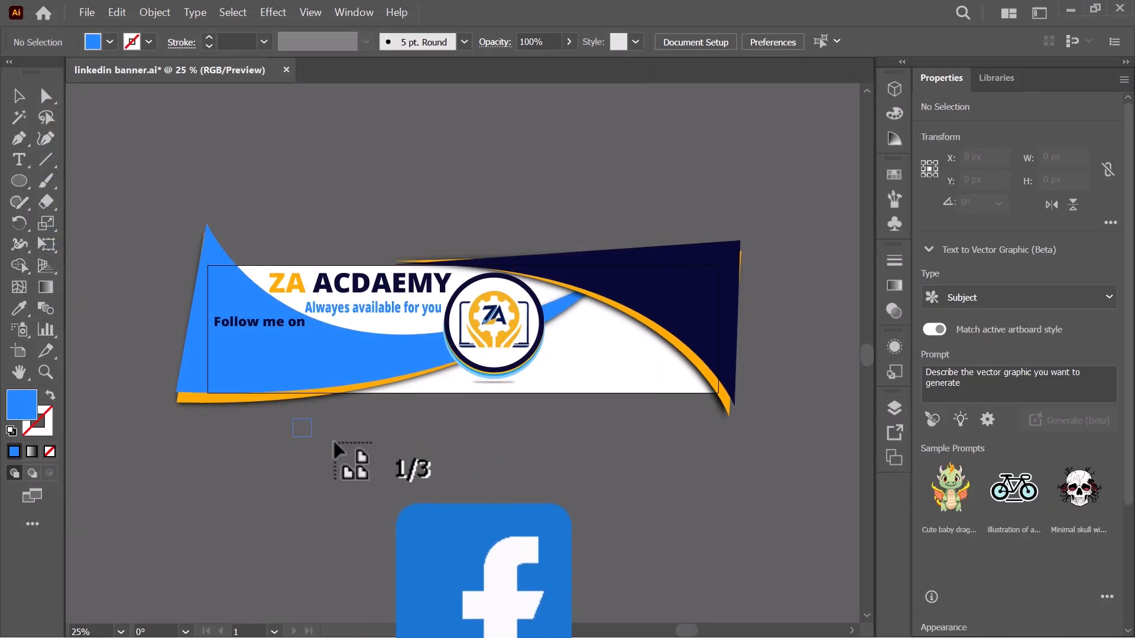
left_click(304, 431)
left_click(301, 427)
Arrange the Facebook, YouTube and Instagram icons in a small column below "Follow me on"
mouse_move(294, 419)
left_mouse_down()
mouse_move(312, 437)
mouse_move(290, 416)
left_mouse_up()
left_click_drag(300, 425, 223, 359)
left_click_drag(224, 343, 223, 376)
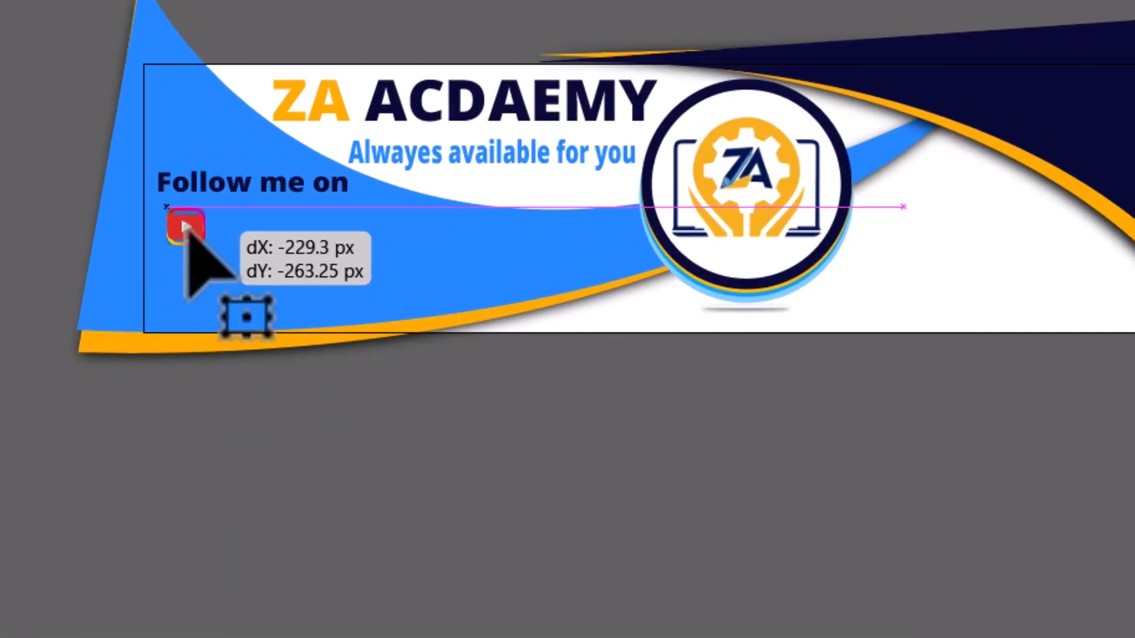
left_click_drag(177, 298, 177, 308)
Copy the "Follow me on" text beside each of the three social media icons
left_click(276, 185)
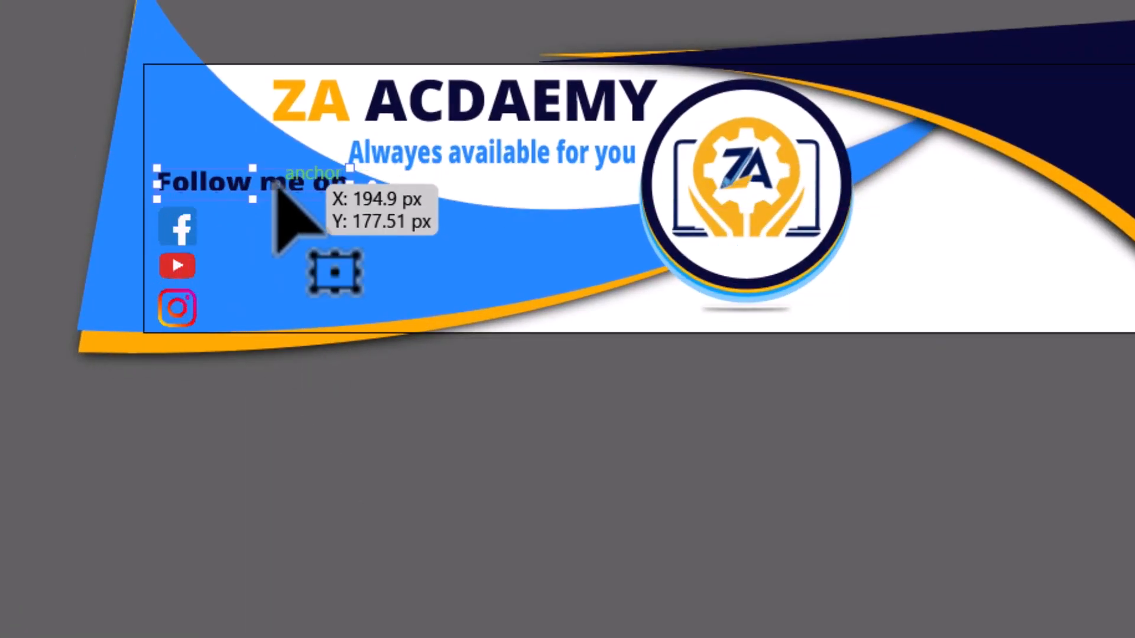
left_click_drag(277, 185, 333, 264)
left_click_drag(332, 263, 333, 306)
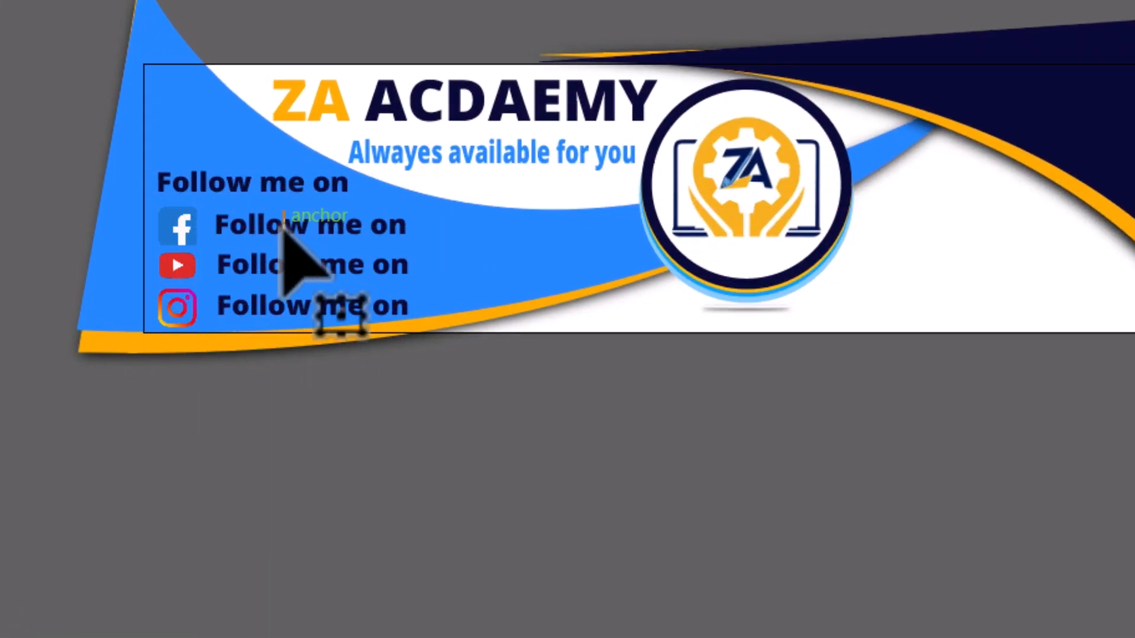
Replace the text beside all three icons with "zaacademy"
triple_click(298, 306)
type("za")
key("Escape")
left_click(1008, 263)
Copy "Follow me on" to the white area right of the badge and change its text to "our services"
left_click(279, 183)
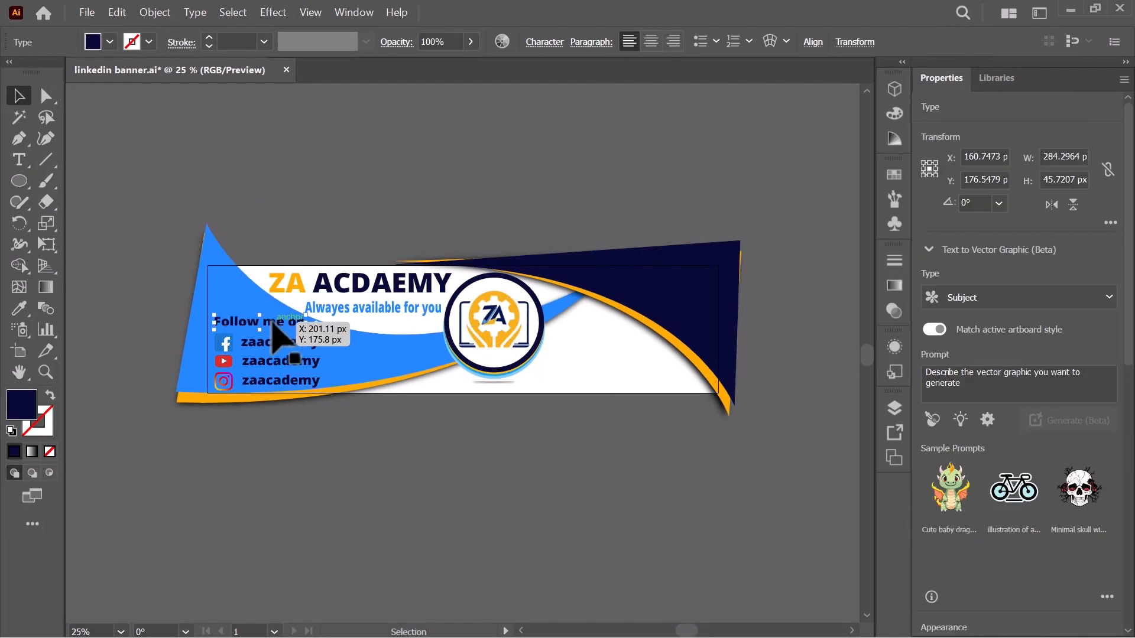
left_click_drag(237, 318, 578, 328)
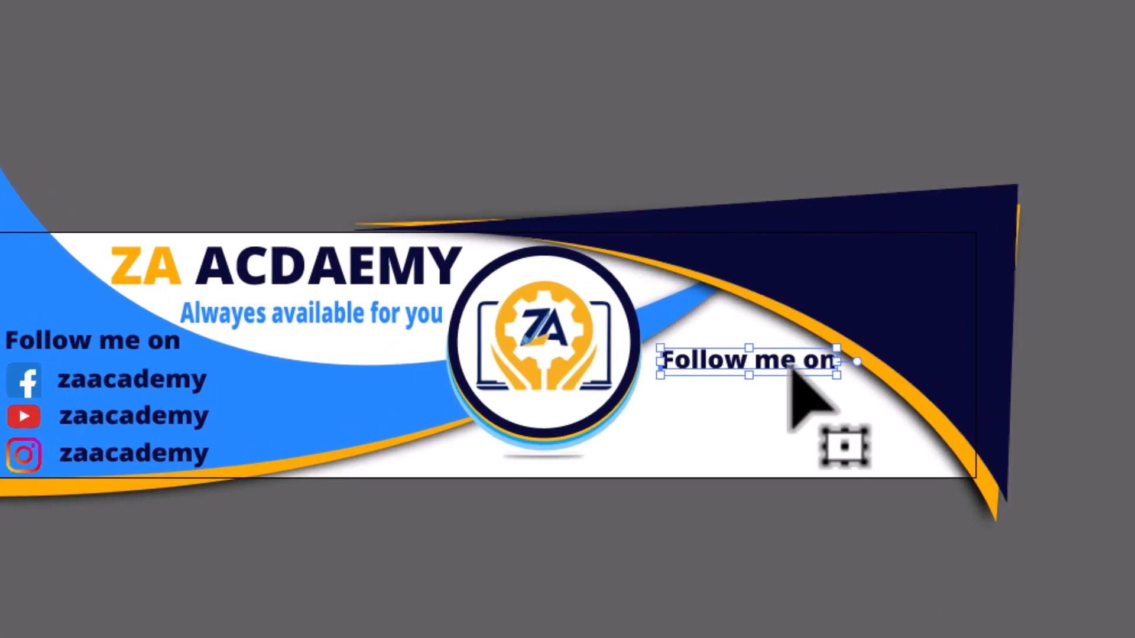
triple_click(606, 330)
type("our services")
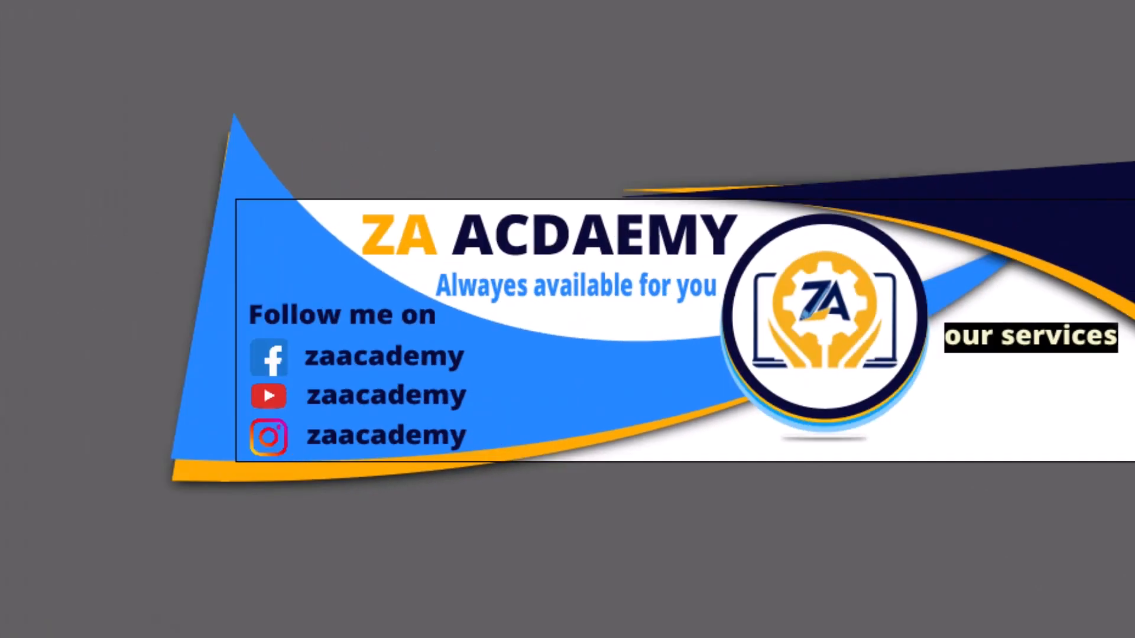
key("Escape")
Colour the "our services" text orange and move it slightly up and left beside the badge
left_click(854, 368)
scroll(854, 368, "up", 3)
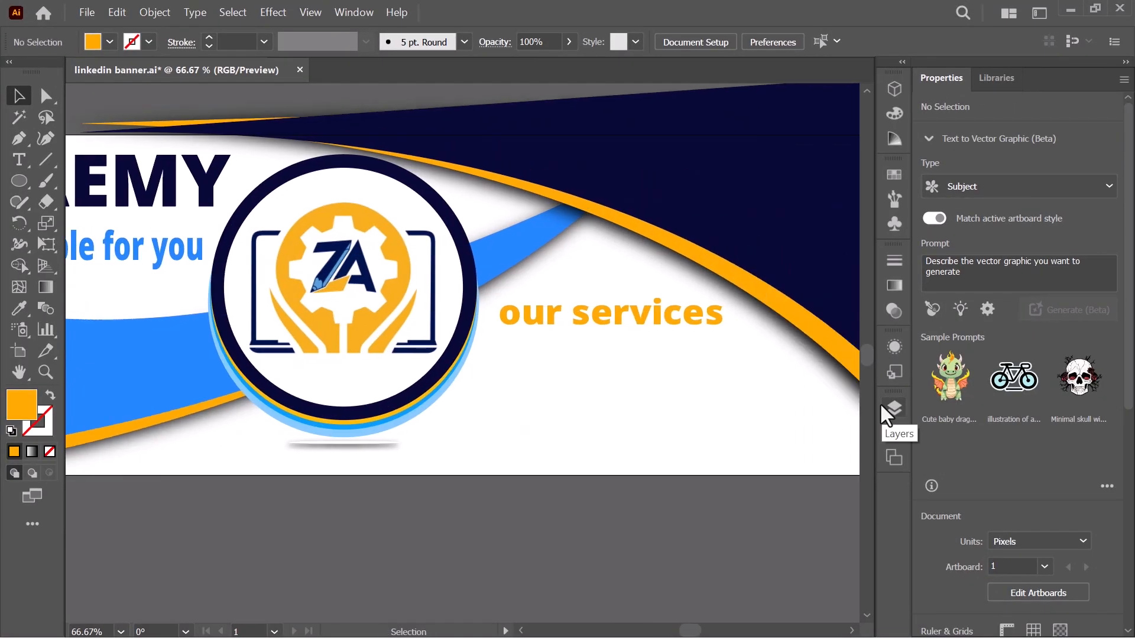
scroll(521, 319, "right", 2)
left_click_drag(520, 310, 514, 295)
Apply a drop shadow to the badge's light blue circle, adjusting its Y offset and blur
left_click(260, 430)
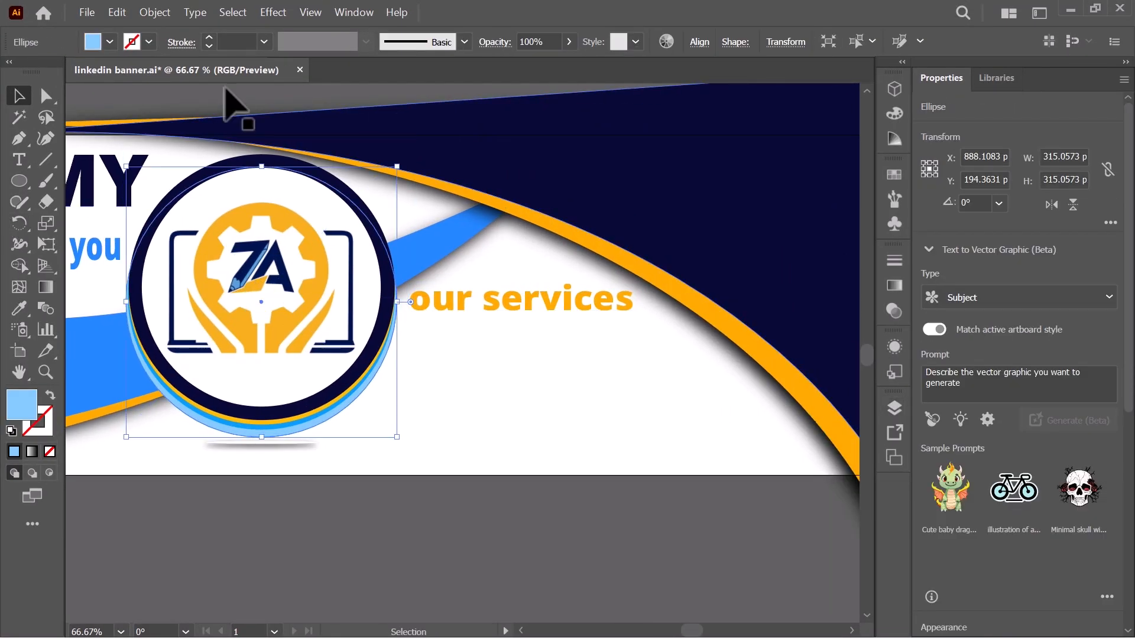
left_click(273, 12)
mouse_move(301, 241)
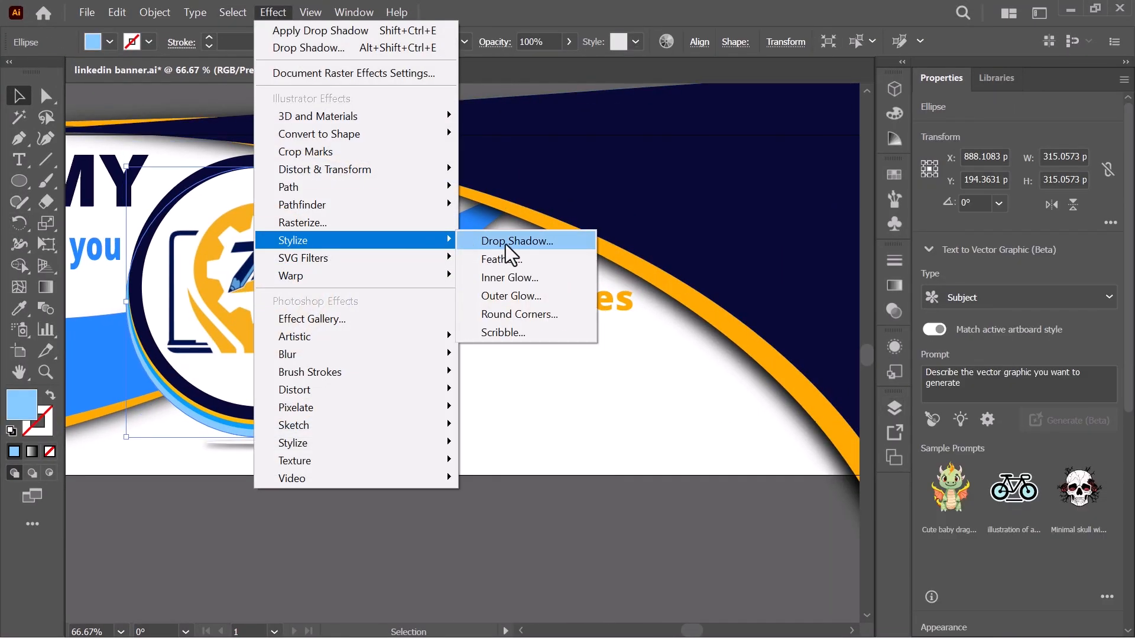
left_click(509, 244)
left_click(856, 482)
left_click(855, 503)
left_click(907, 569)
left_click(418, 413)
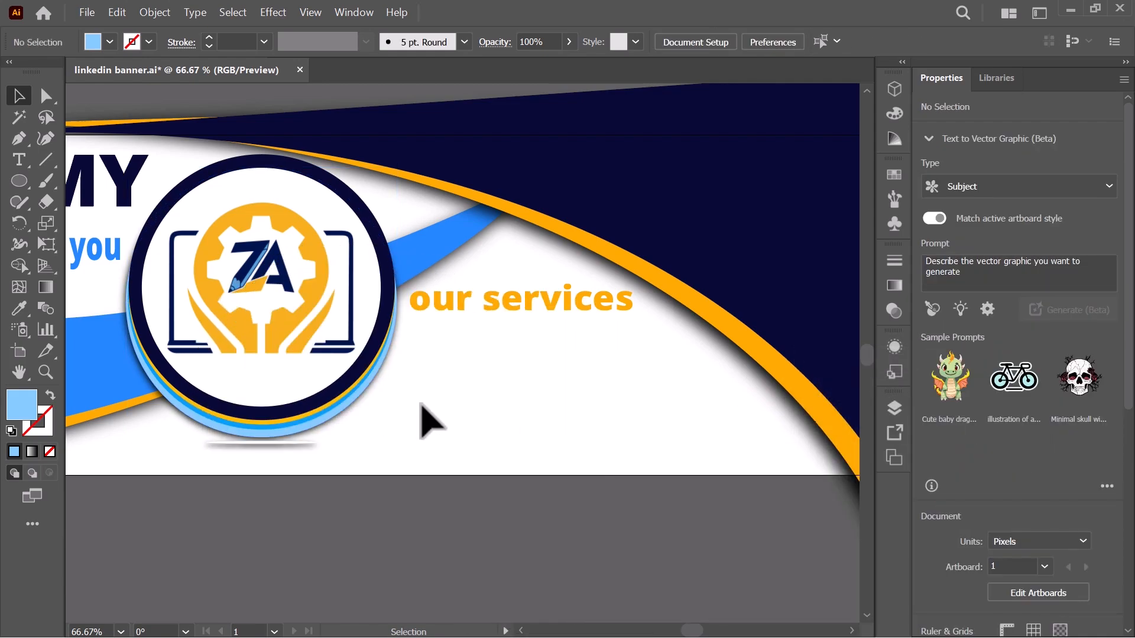
Make a light blue right-pointing triangle about 33 by 23 px below "our services" and repeat it as a column of four bullets
left_click(19, 181)
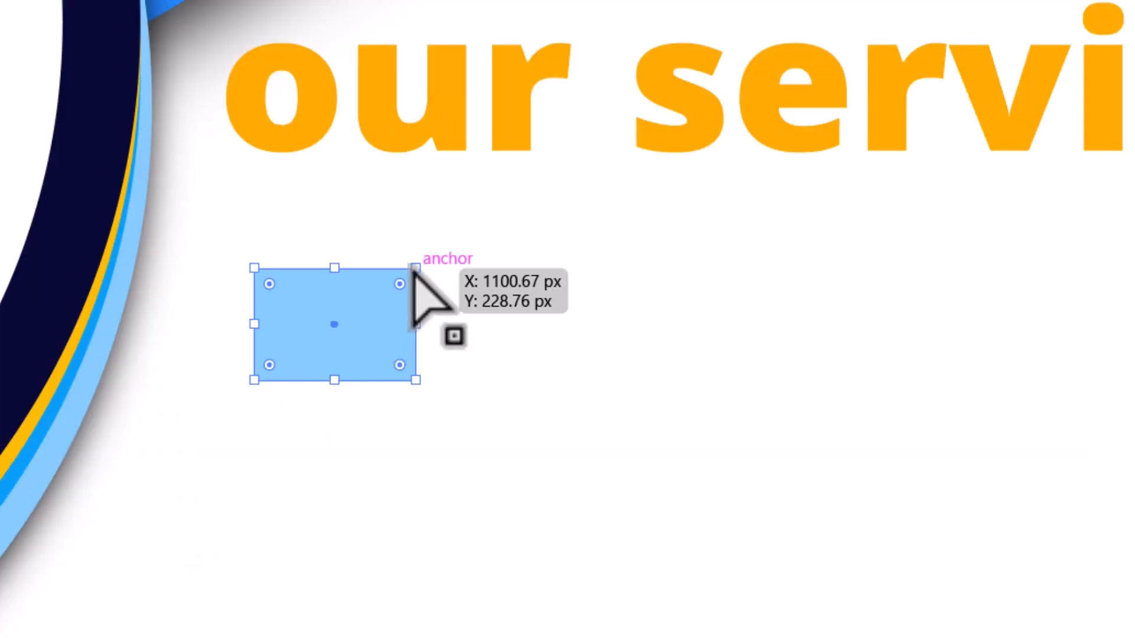
left_click_drag(464, 327, 462, 345)
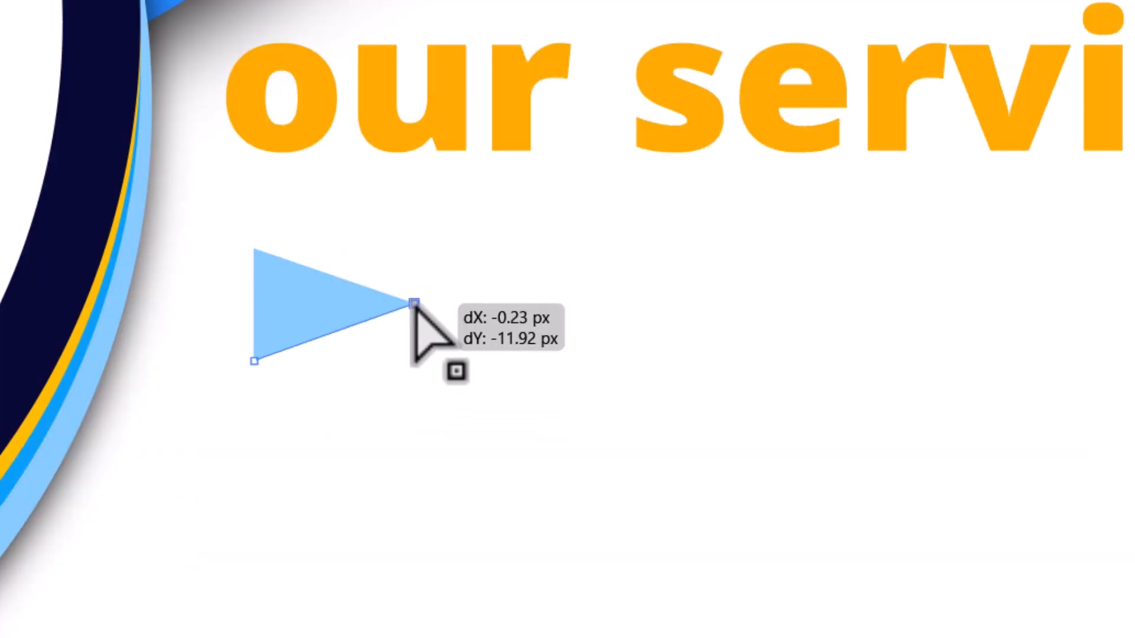
left_click_drag(413, 305, 414, 304)
key("v")
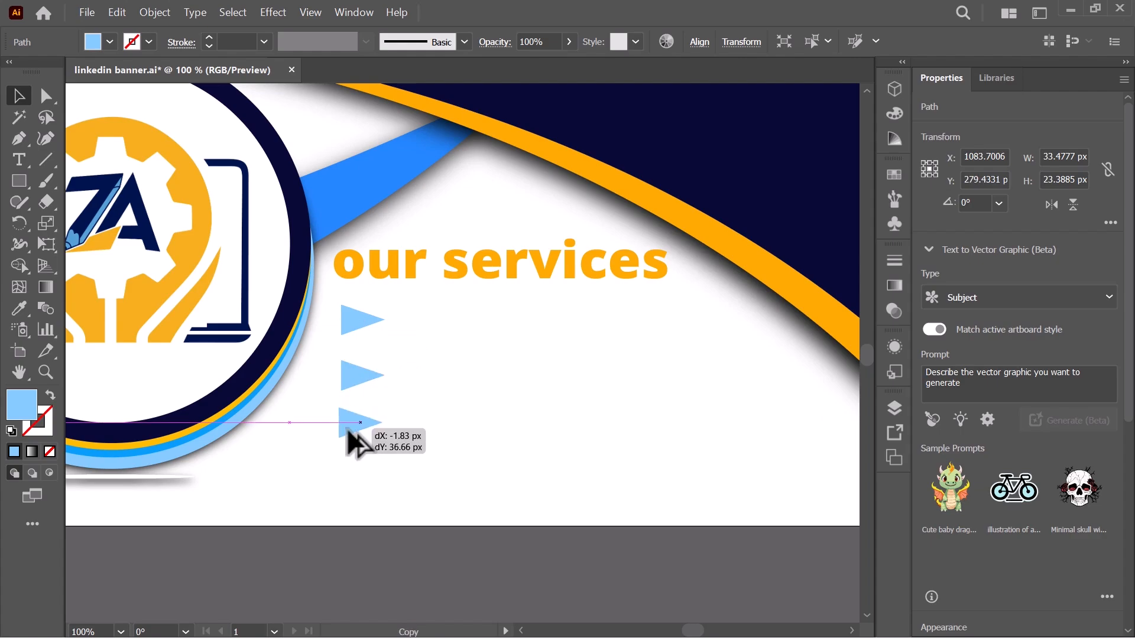
Copy the "our services" text beside the first triangle and scale the copy down to about 178 px wide
left_click_drag(503, 262, 569, 316)
double_click(569, 316)
key("ctrl+a")
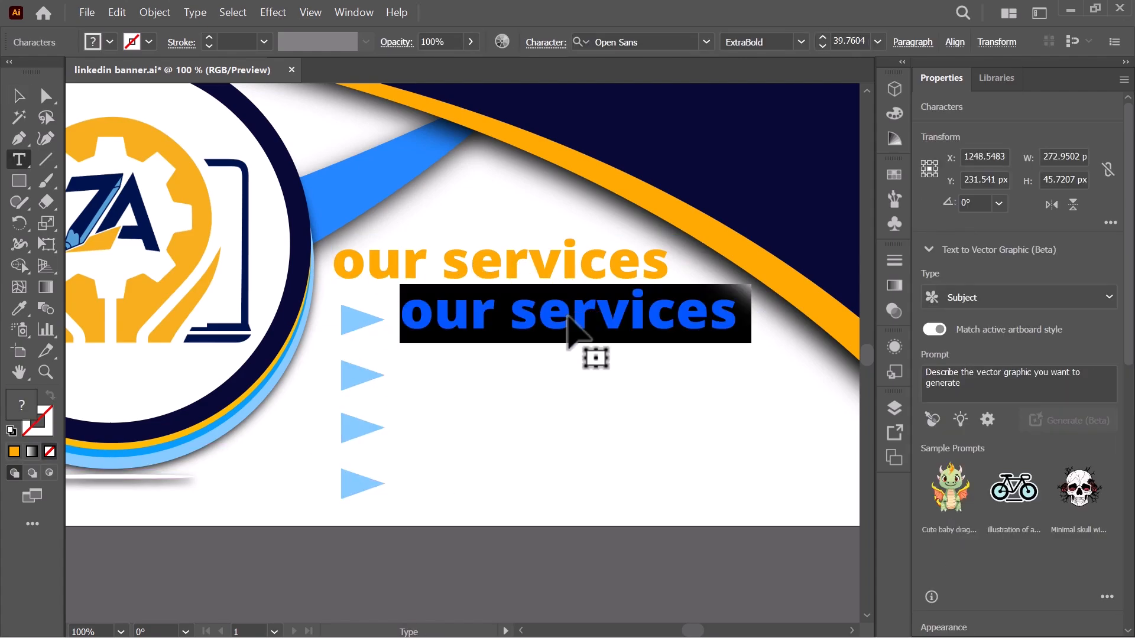
key("Escape")
left_click_drag(753, 283, 631, 303)
left_click_drag(504, 328, 501, 322)
Colour the copied bullet text navy and shrink it further to about 137 px wide
key("i")
left_click(710, 165)
key("v")
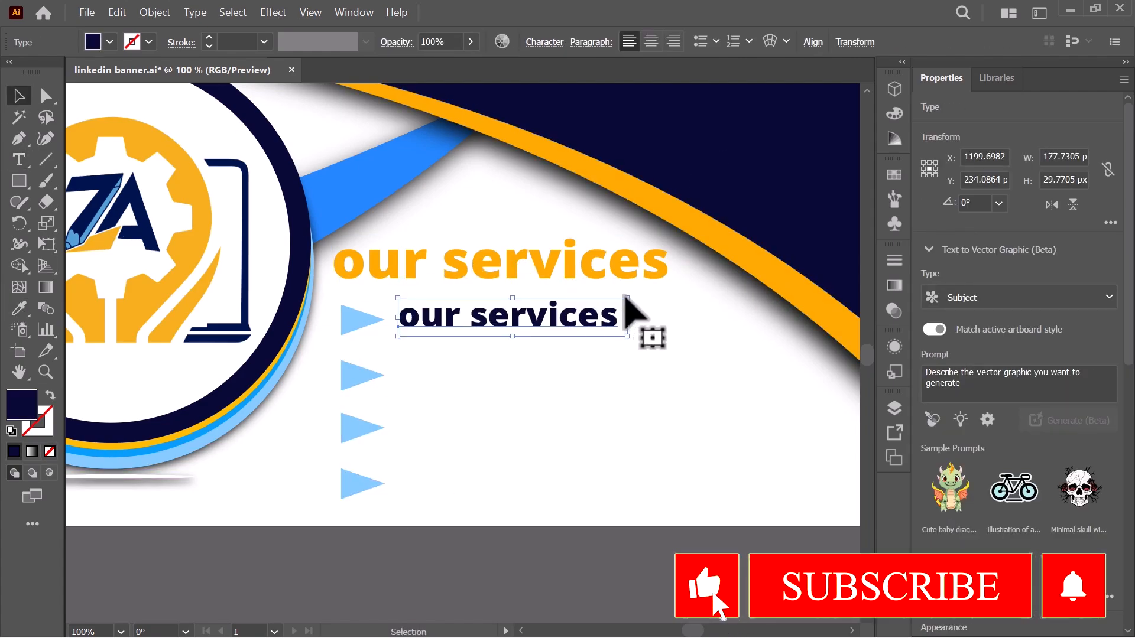
left_click_drag(604, 301, 502, 322)
double_click(502, 321)
key("ctrl+a")
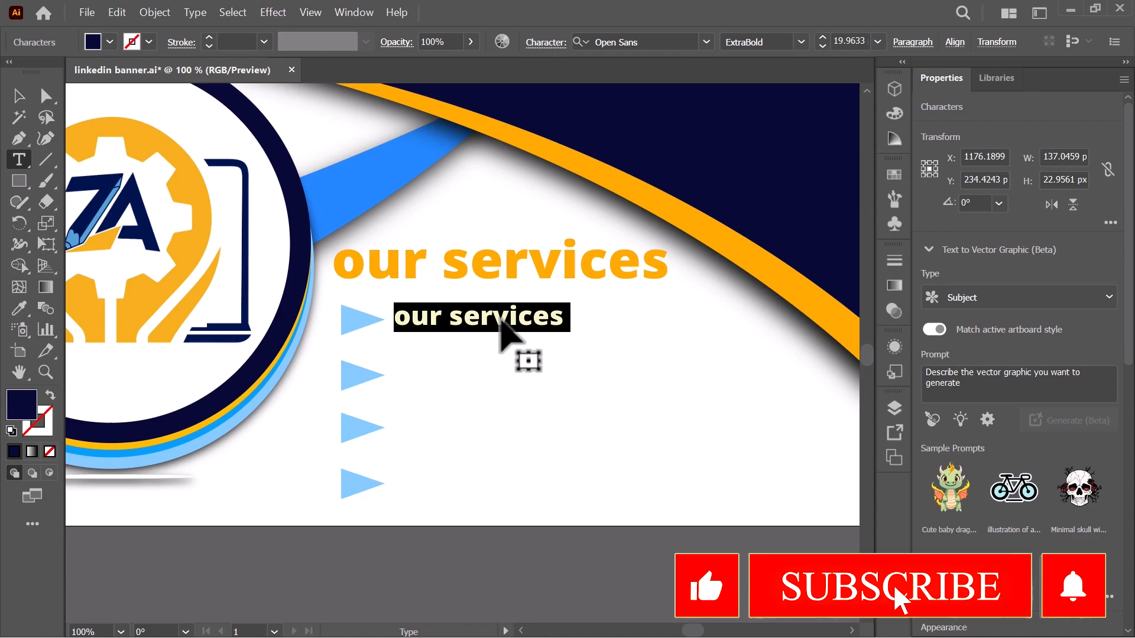
left_click(21, 96)
Duplicate the navy bullet text beside the other three triangles and nudge the last triangle up slightly
left_click_drag(466, 313, 467, 369)
left_click_drag(467, 369, 469, 476)
left_click_drag(361, 484, 361, 481)
left_click(631, 447)
Copy the orange "our services" heading onto the navy shape and change its text to "Subscribe me"
scroll(582, 403, "down", 4)
scroll(685, 324, "up", 3)
left_click_drag(393, 434, 476, 345)
double_click(564, 300)
type("Subscribe me")
left_click(19, 95)
Add the smaller orange lines "Your creative compenion" and "Design with confidence" stepped below "Subscribe me"
type("Your creative companion")
left_click_drag(563, 347, 639, 413)
type("Design with confidence")
left_click(19, 95)
Add a still smaller orange line "Unlock your potential" below the others and fit it inside the navy area
type("Unlock your potential")
left_click(19, 96)
left_click_drag(738, 425, 685, 421)
left_click(597, 395)
Reapply the last drop shadow to the "ZA ACDAEMY" heading and the blue tagline
left_click(304, 513)
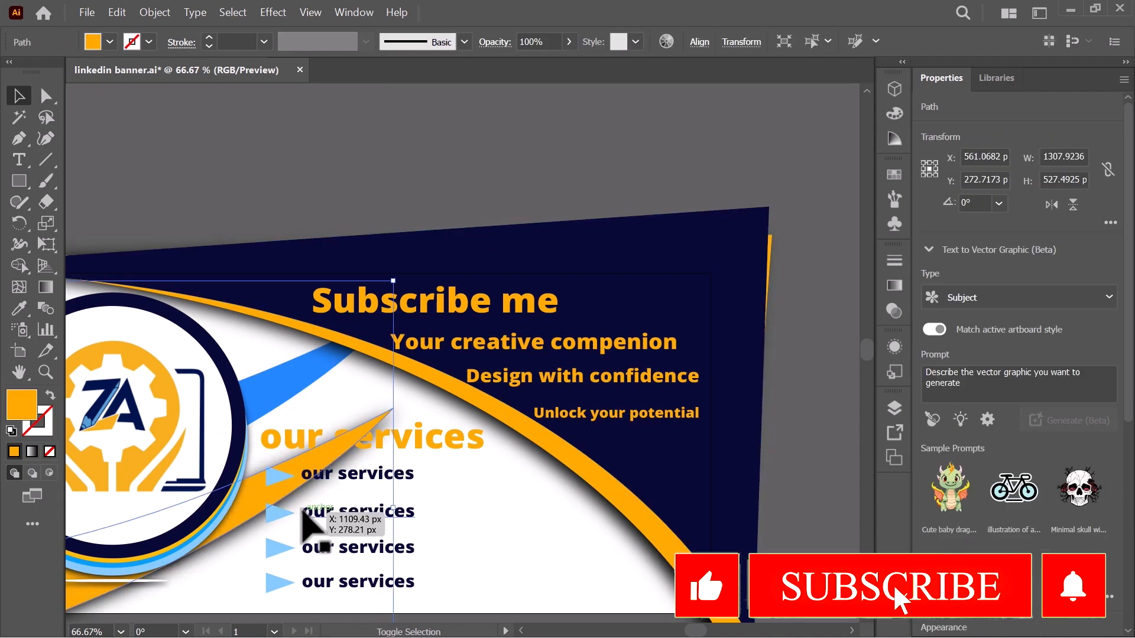
scroll(304, 513, "left", 10)
left_click(296, 320)
left_click(269, 13)
left_click(319, 29)
left_click(476, 385)
scroll(522, 453, "down", 4)
scroll(623, 473, "up", 2)
left_click(477, 480)
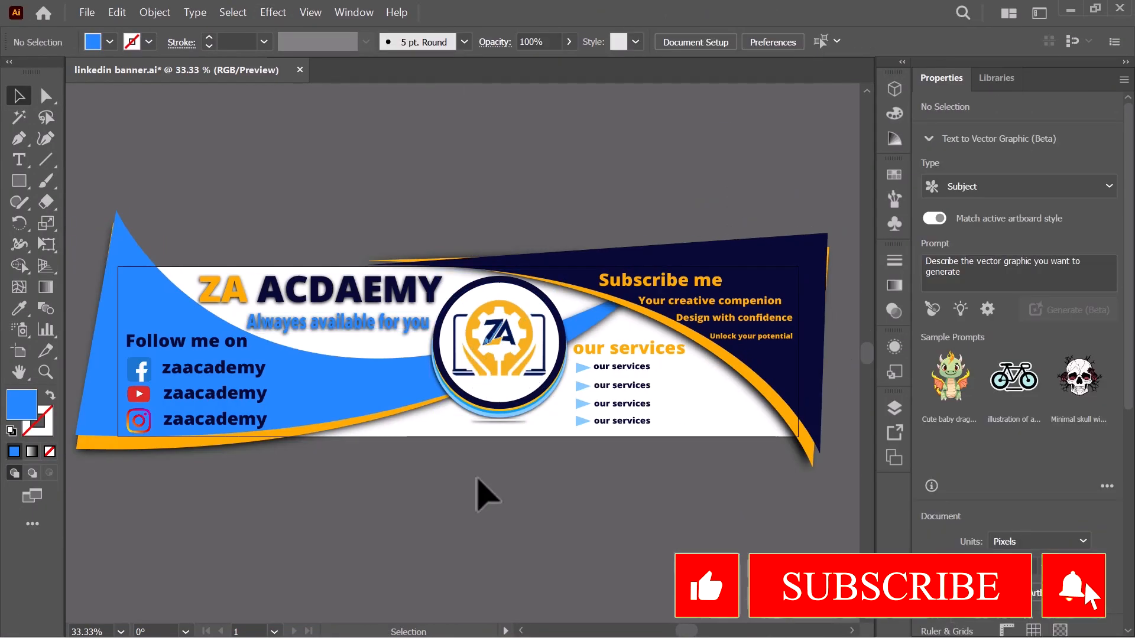
Draw a rectangle about 1586 by 394 px covering the artboard from corner to corner
scroll(491, 474, "up", 3)
scroll(502, 450, "left", 10)
scroll(537, 335, "up", 4)
scroll(405, 244, "down", 6)
scroll(411, 254, "up", 2)
key("m")
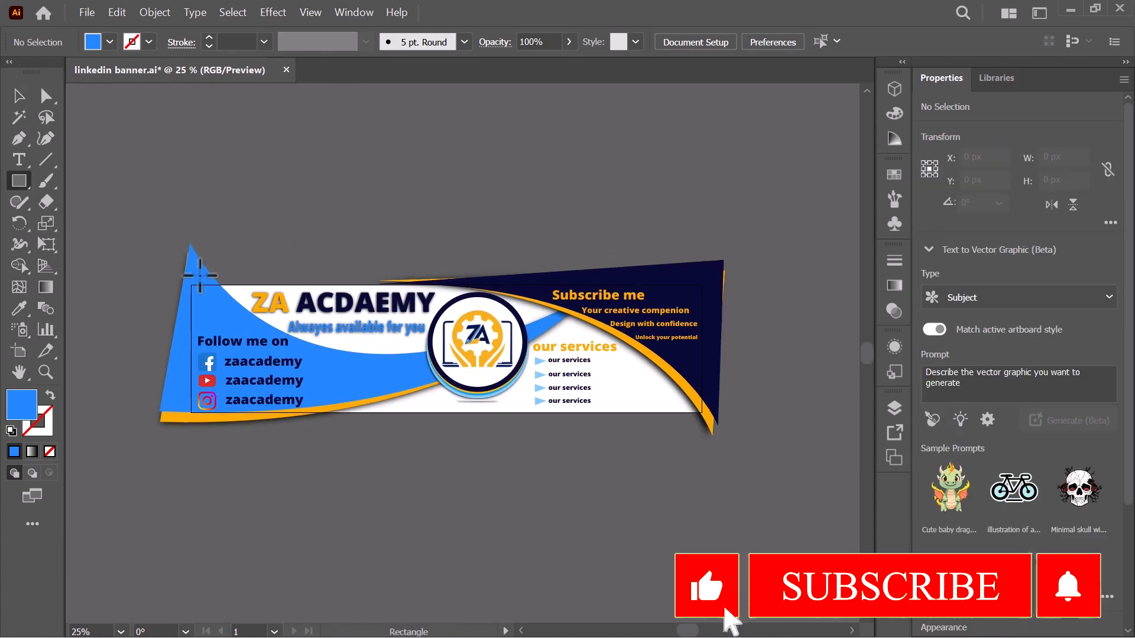
mouse_move(190, 284)
left_mouse_down()
mouse_move(642, 331)
mouse_move(761, 376)
mouse_move(689, 366)
mouse_move(703, 410)
left_mouse_up()
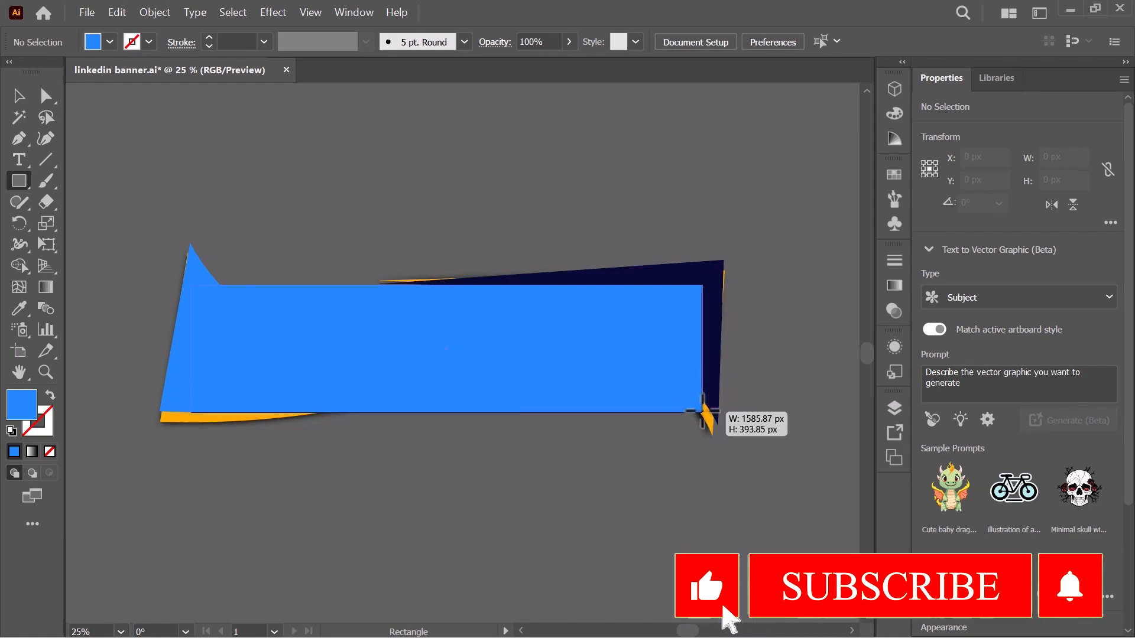